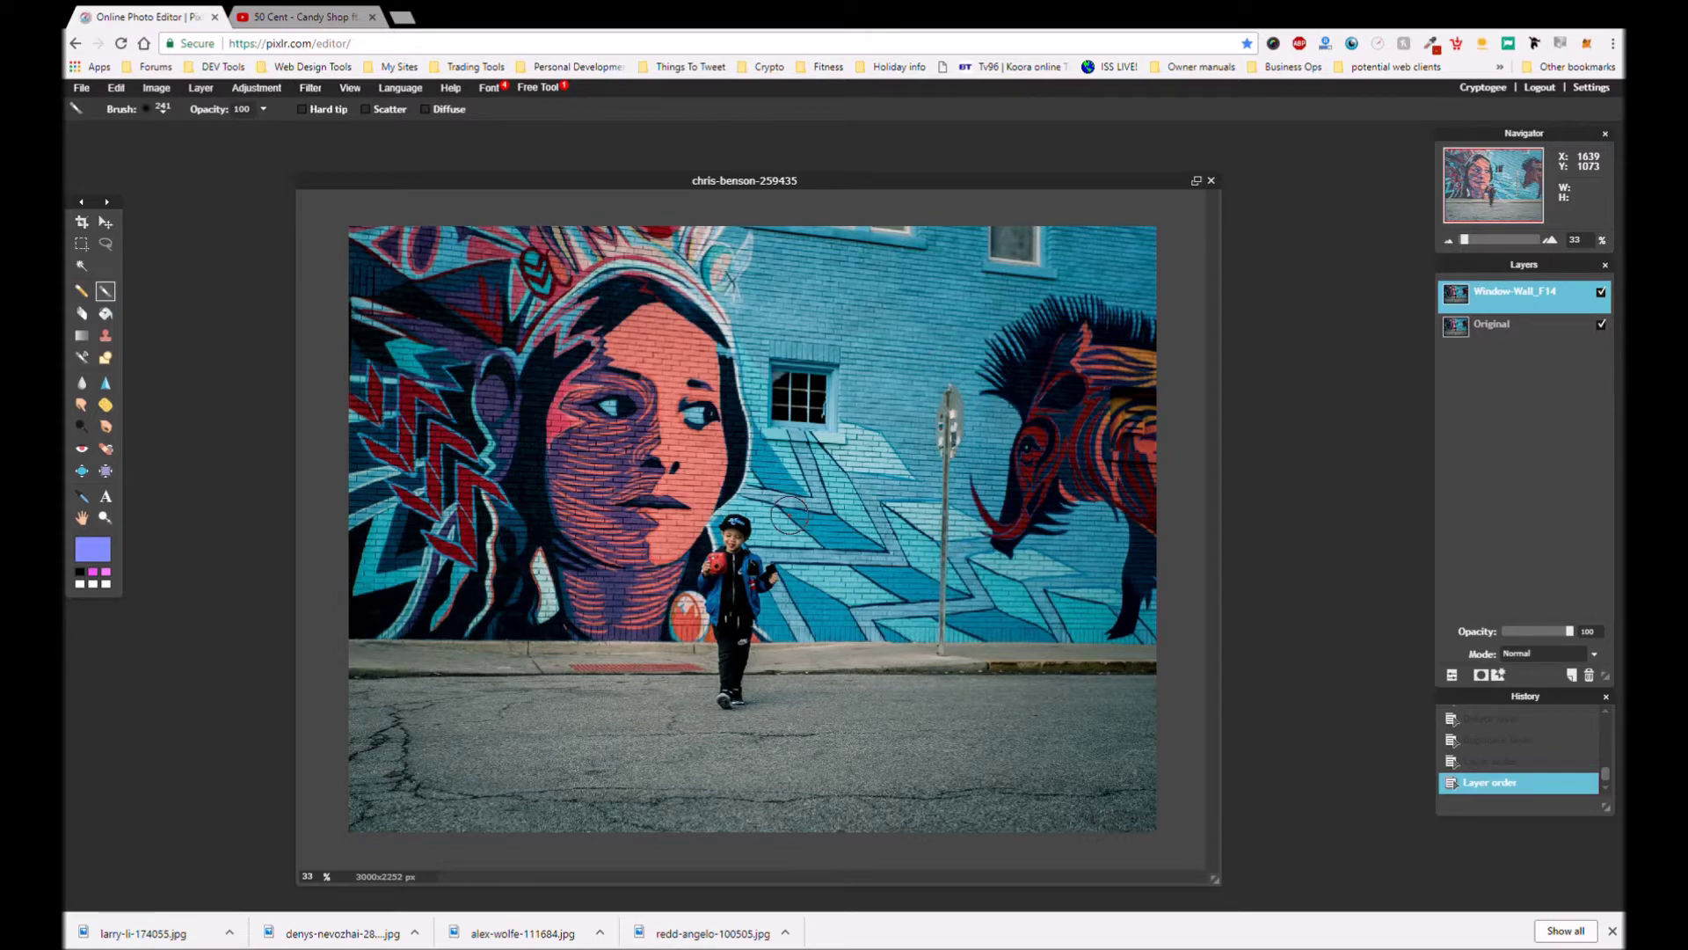
- Examine the boy, the painted face, the wall pattern and the street sign up close in the mural photo
{"action": "scroll", "coordinate": [790, 514], "scroll_direction": "up", "scroll_amount": 2}
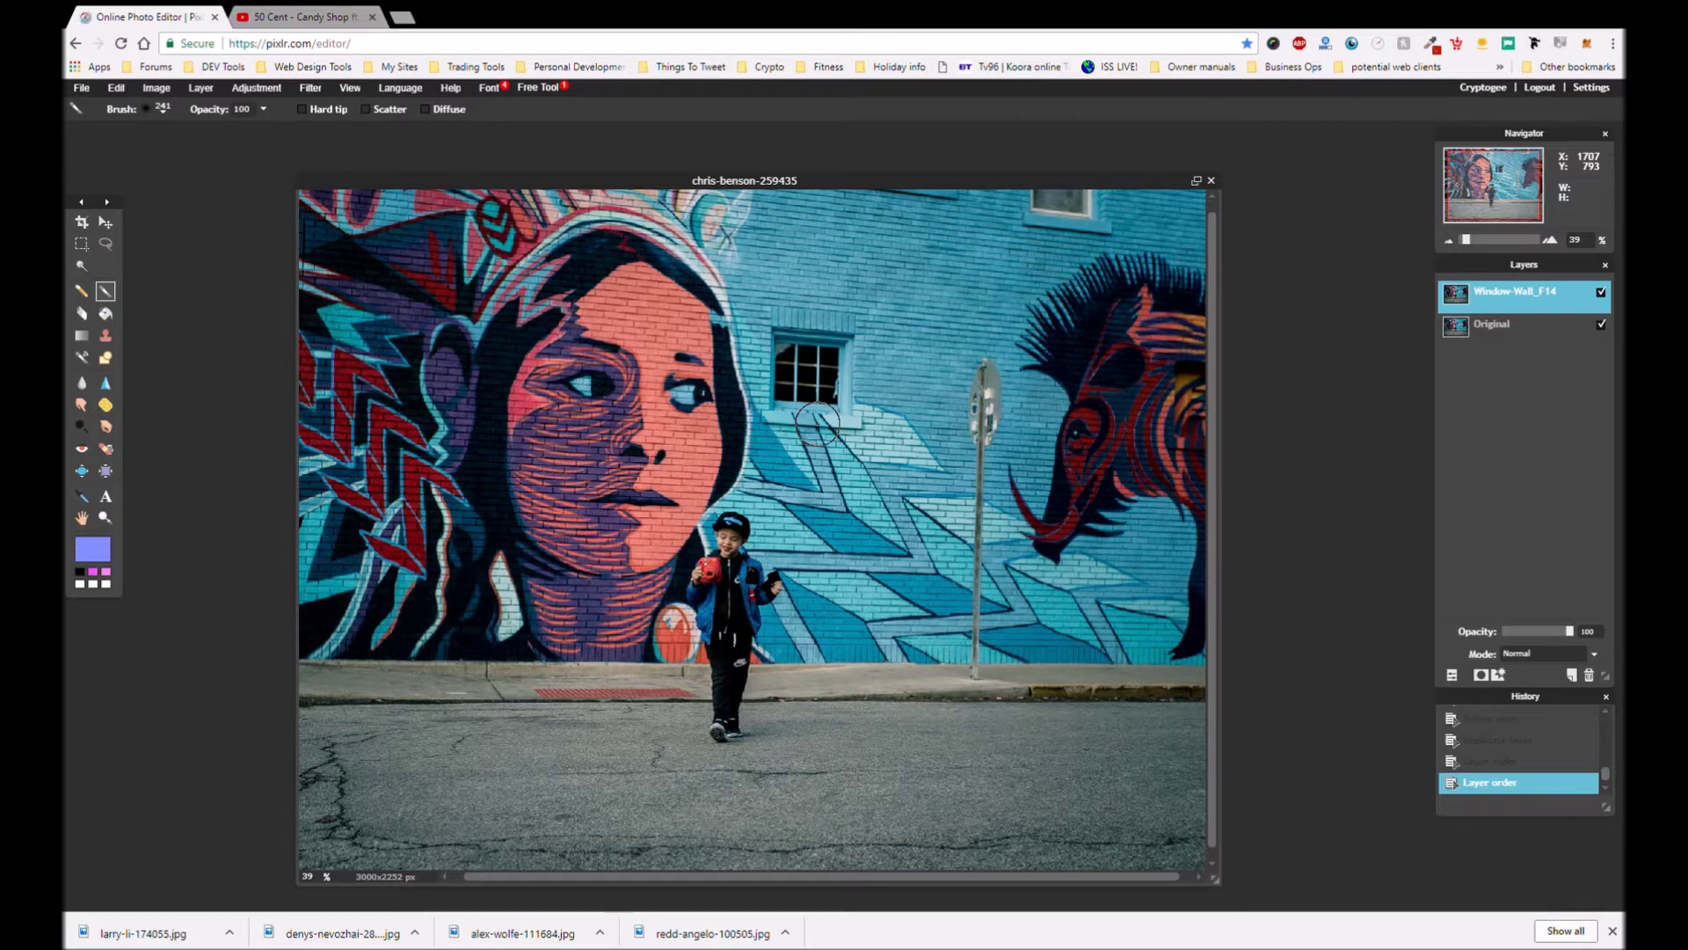
{"action": "scroll", "coordinate": [816, 423], "scroll_direction": "up", "scroll_amount": 2}
{"action": "scroll", "coordinate": [817, 420], "scroll_direction": "down", "scroll_amount": 4}
{"action": "scroll", "coordinate": [817, 416], "scroll_direction": "up", "scroll_amount": 1}
{"action": "scroll", "coordinate": [817, 417], "scroll_direction": "up", "scroll_amount": 1}
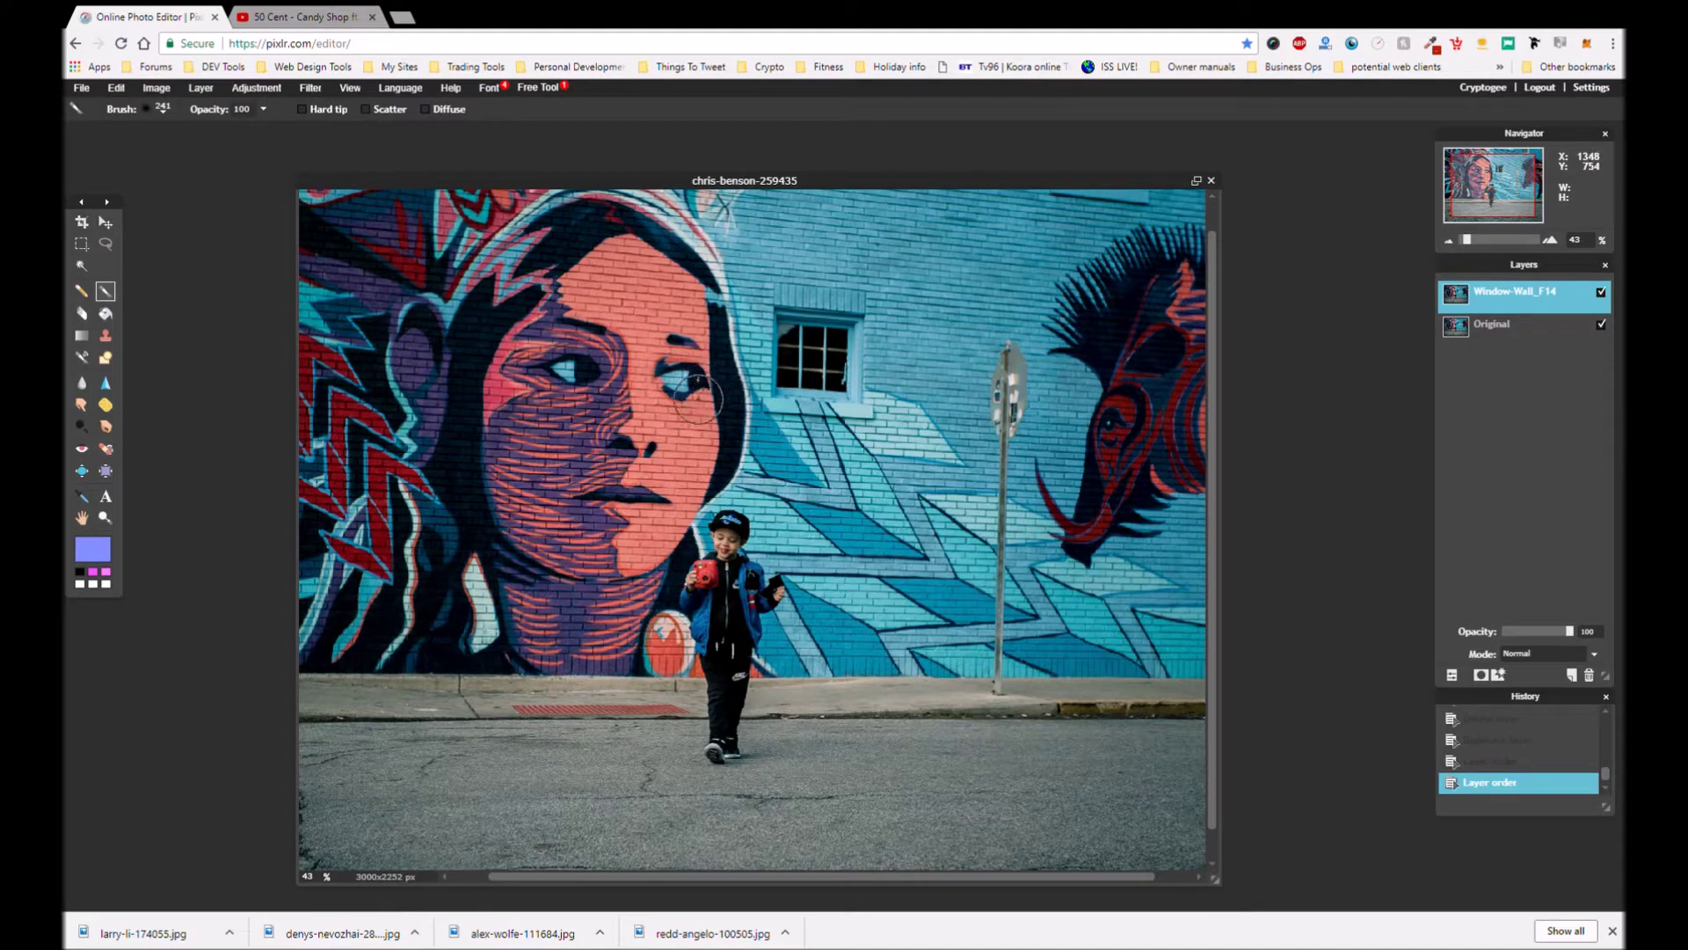
{"action": "scroll", "coordinate": [698, 398], "scroll_direction": "up", "scroll_amount": 3}
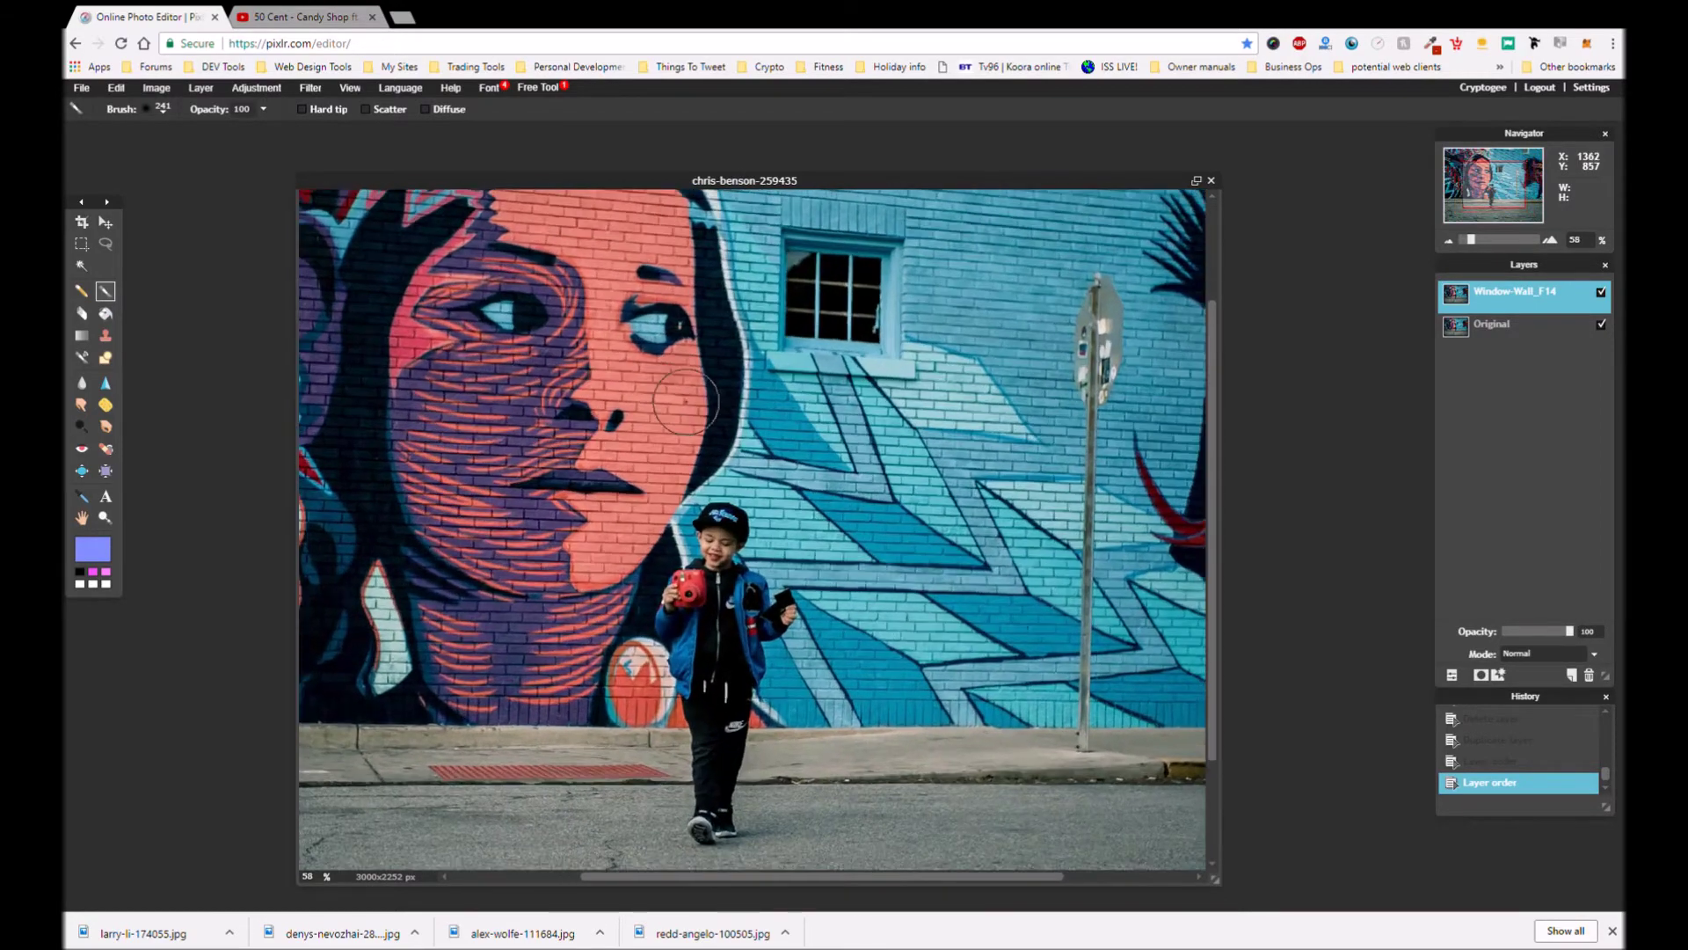
{"action": "scroll", "coordinate": [685, 402], "scroll_direction": "up", "scroll_amount": 4}
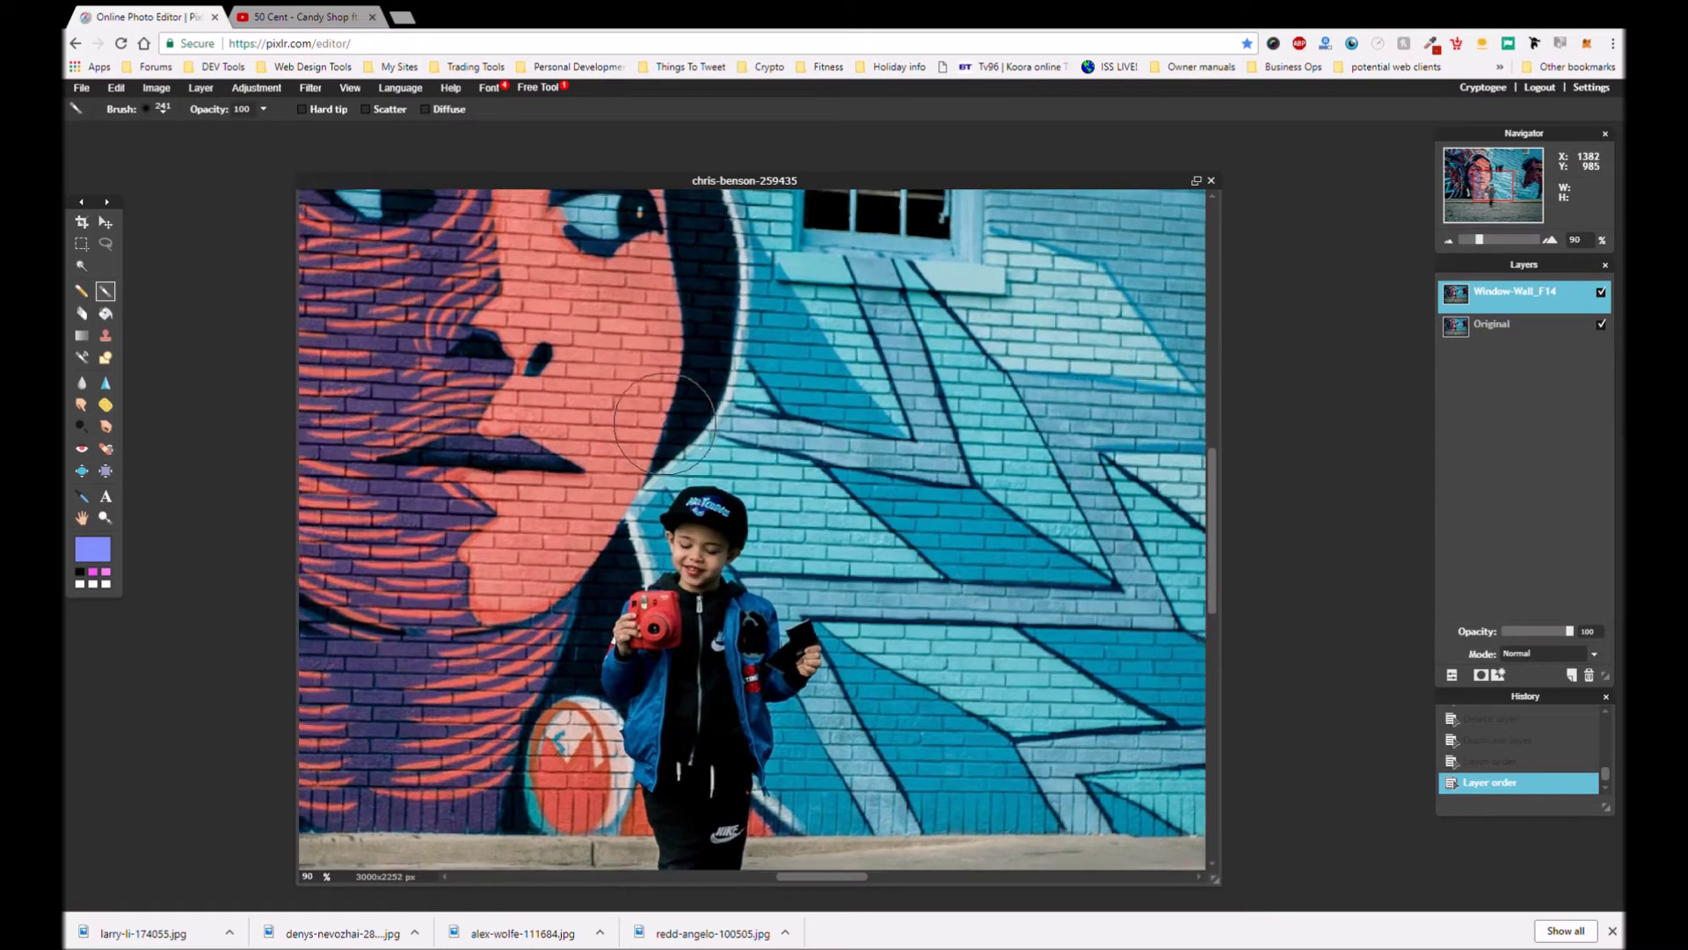
{"action": "scroll", "coordinate": [665, 422], "scroll_direction": "up", "scroll_amount": 1}
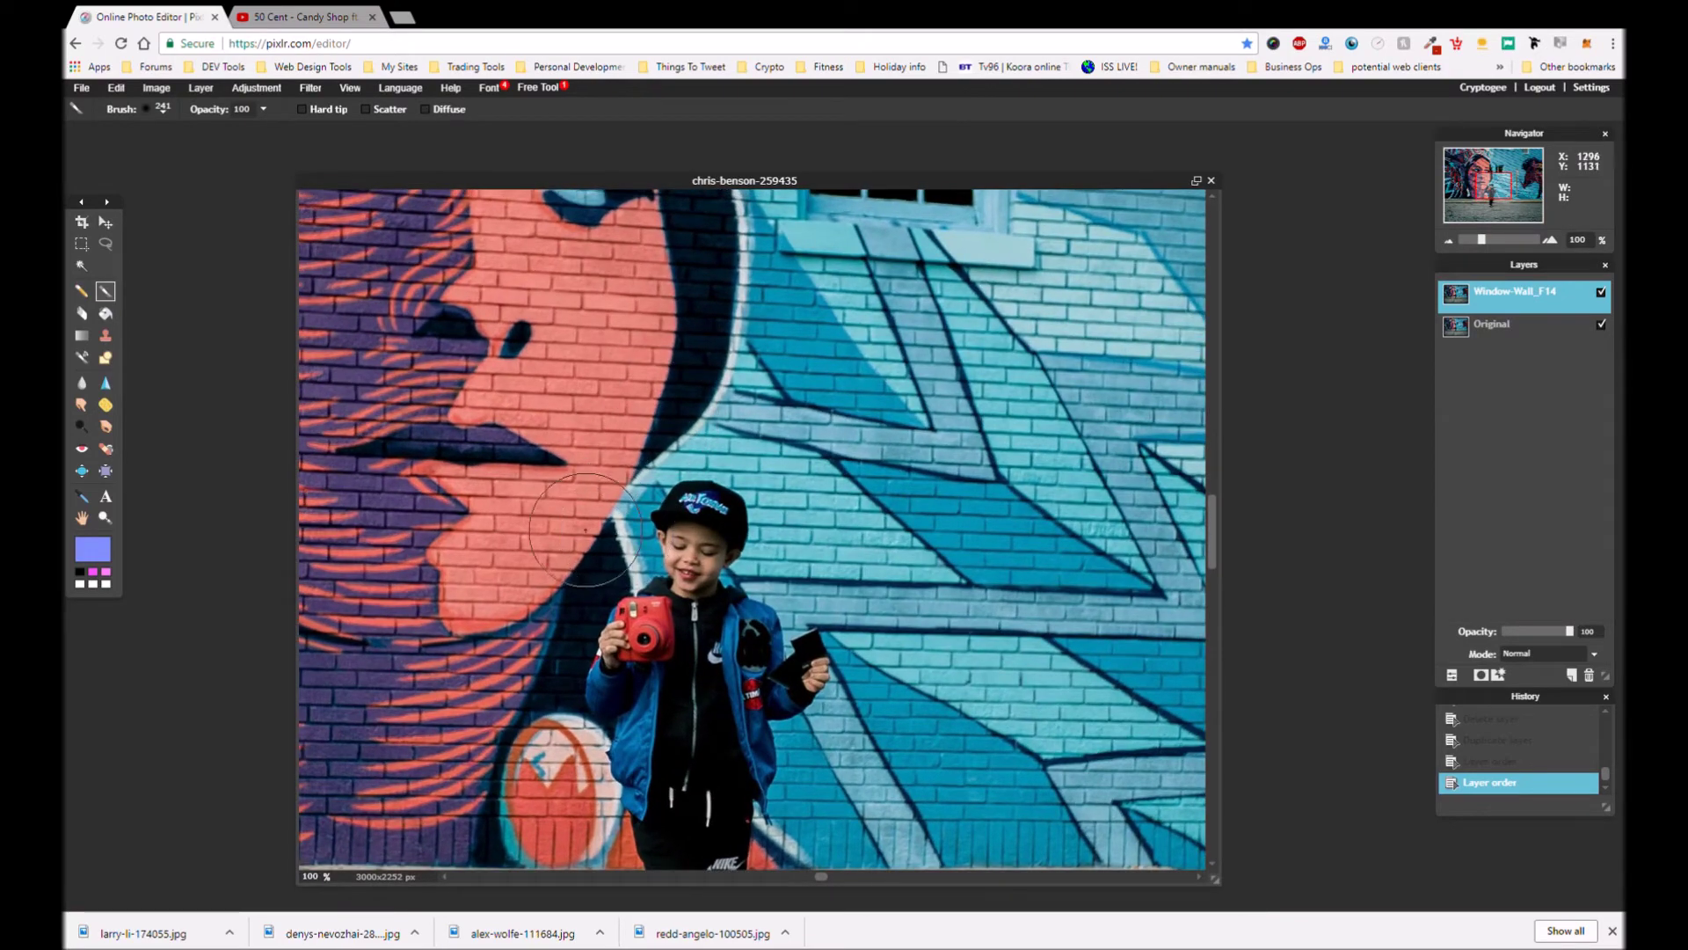
{"action": "scroll", "coordinate": [585, 532], "scroll_direction": "up", "scroll_amount": 1}
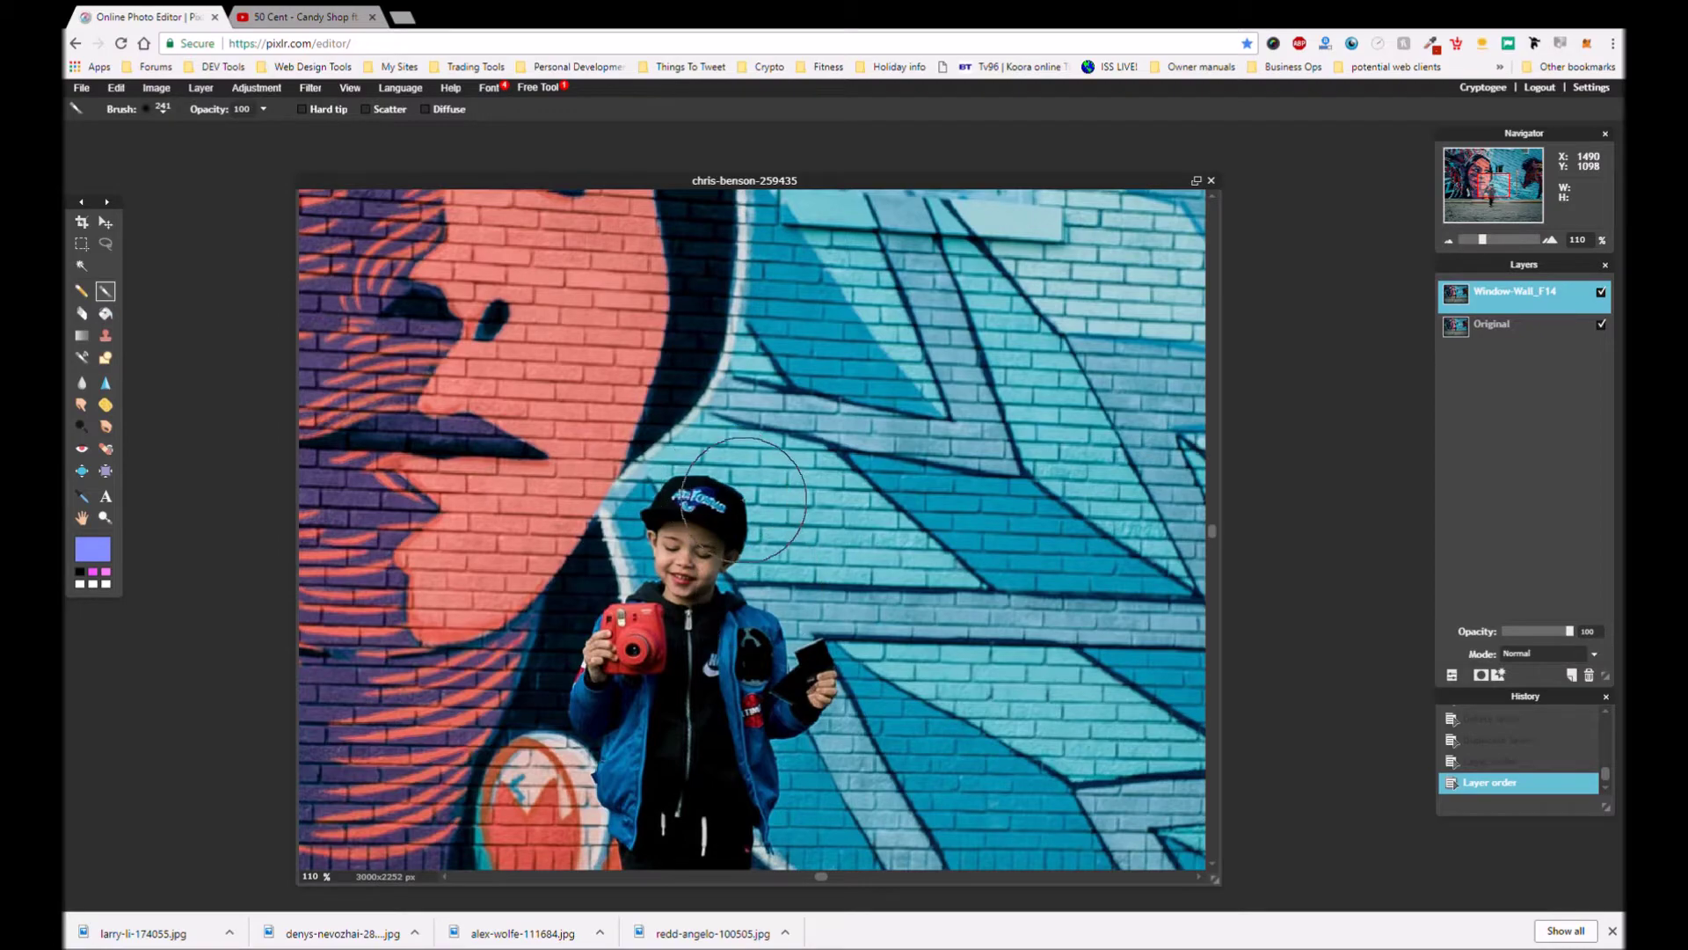
{"action": "scroll", "coordinate": [721, 506], "scroll_direction": "down", "scroll_amount": 3}
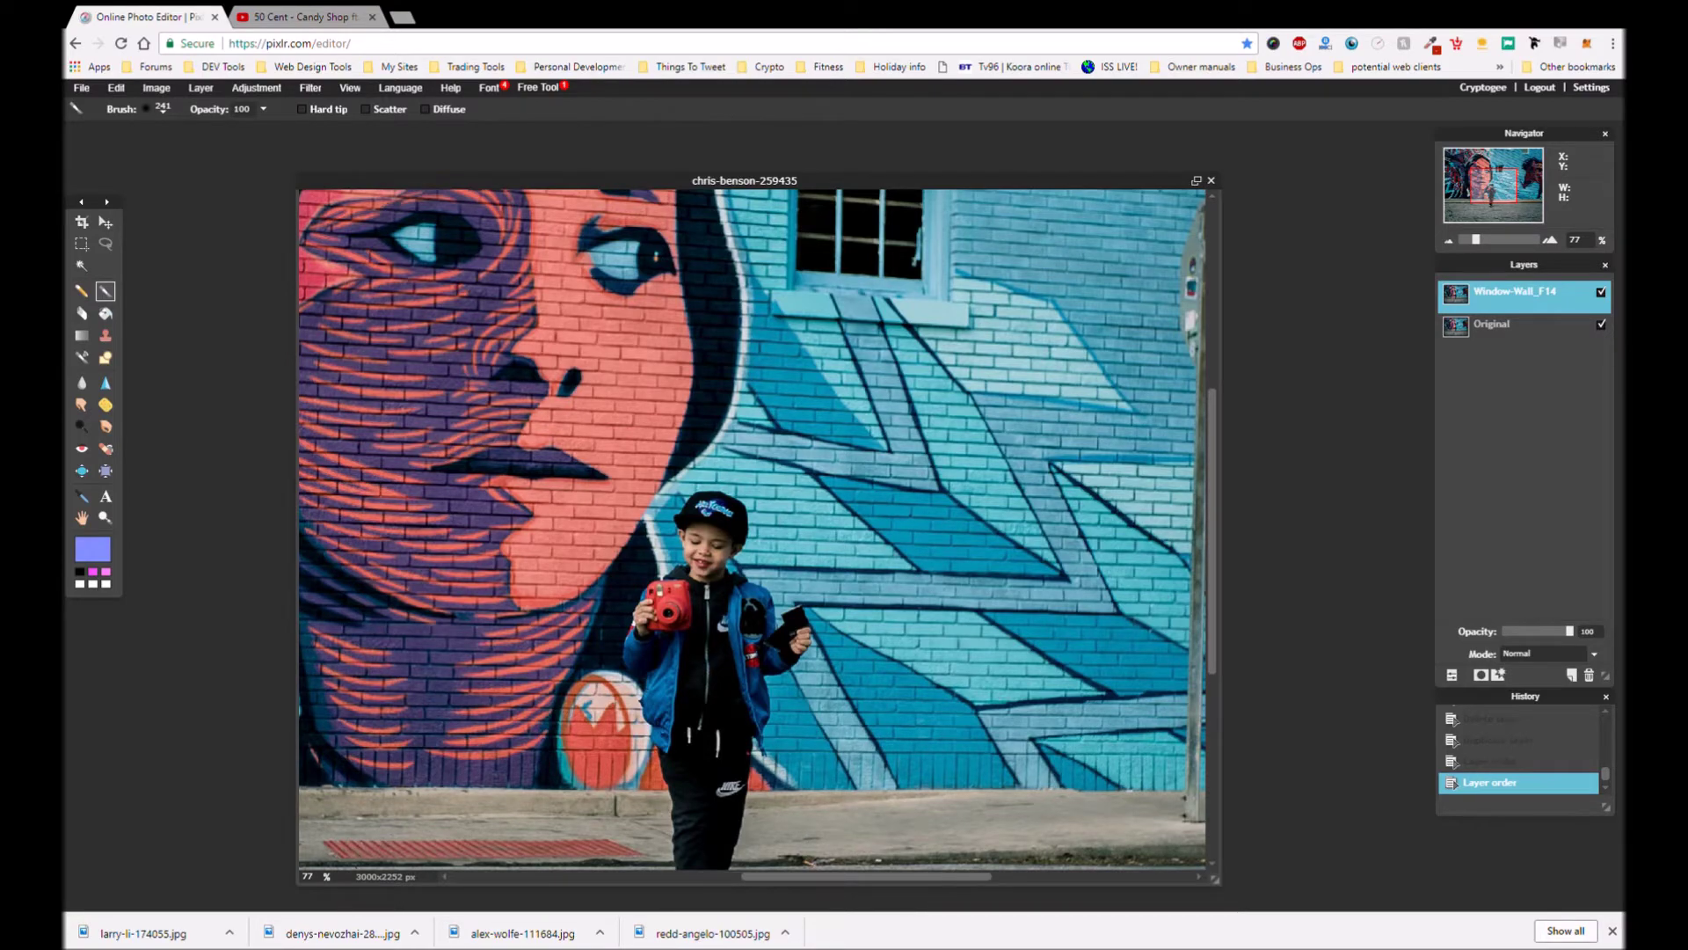
{"action": "left_click_drag", "start_coordinate": [941, 874], "coordinate": [1062, 874]}
{"action": "scroll", "coordinate": [882, 416], "scroll_direction": "up", "scroll_amount": 3}
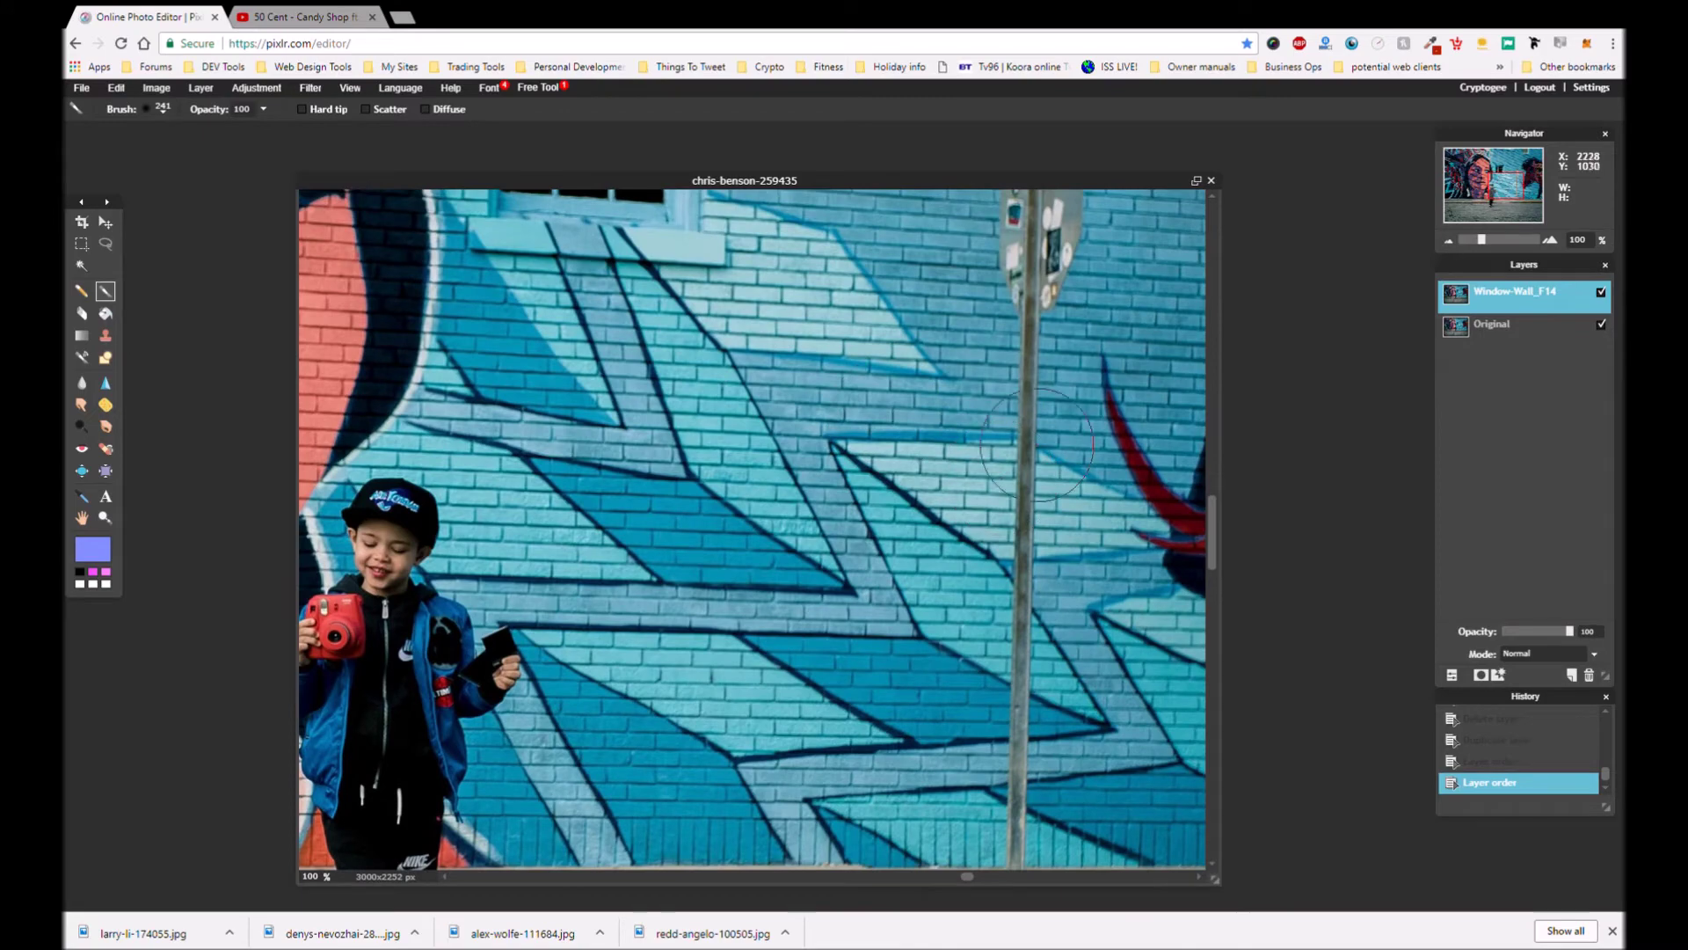
{"action": "scroll", "coordinate": [1015, 320], "scroll_direction": "down", "scroll_amount": 2}
{"action": "scroll", "coordinate": [1016, 319], "scroll_direction": "down", "scroll_amount": 4}
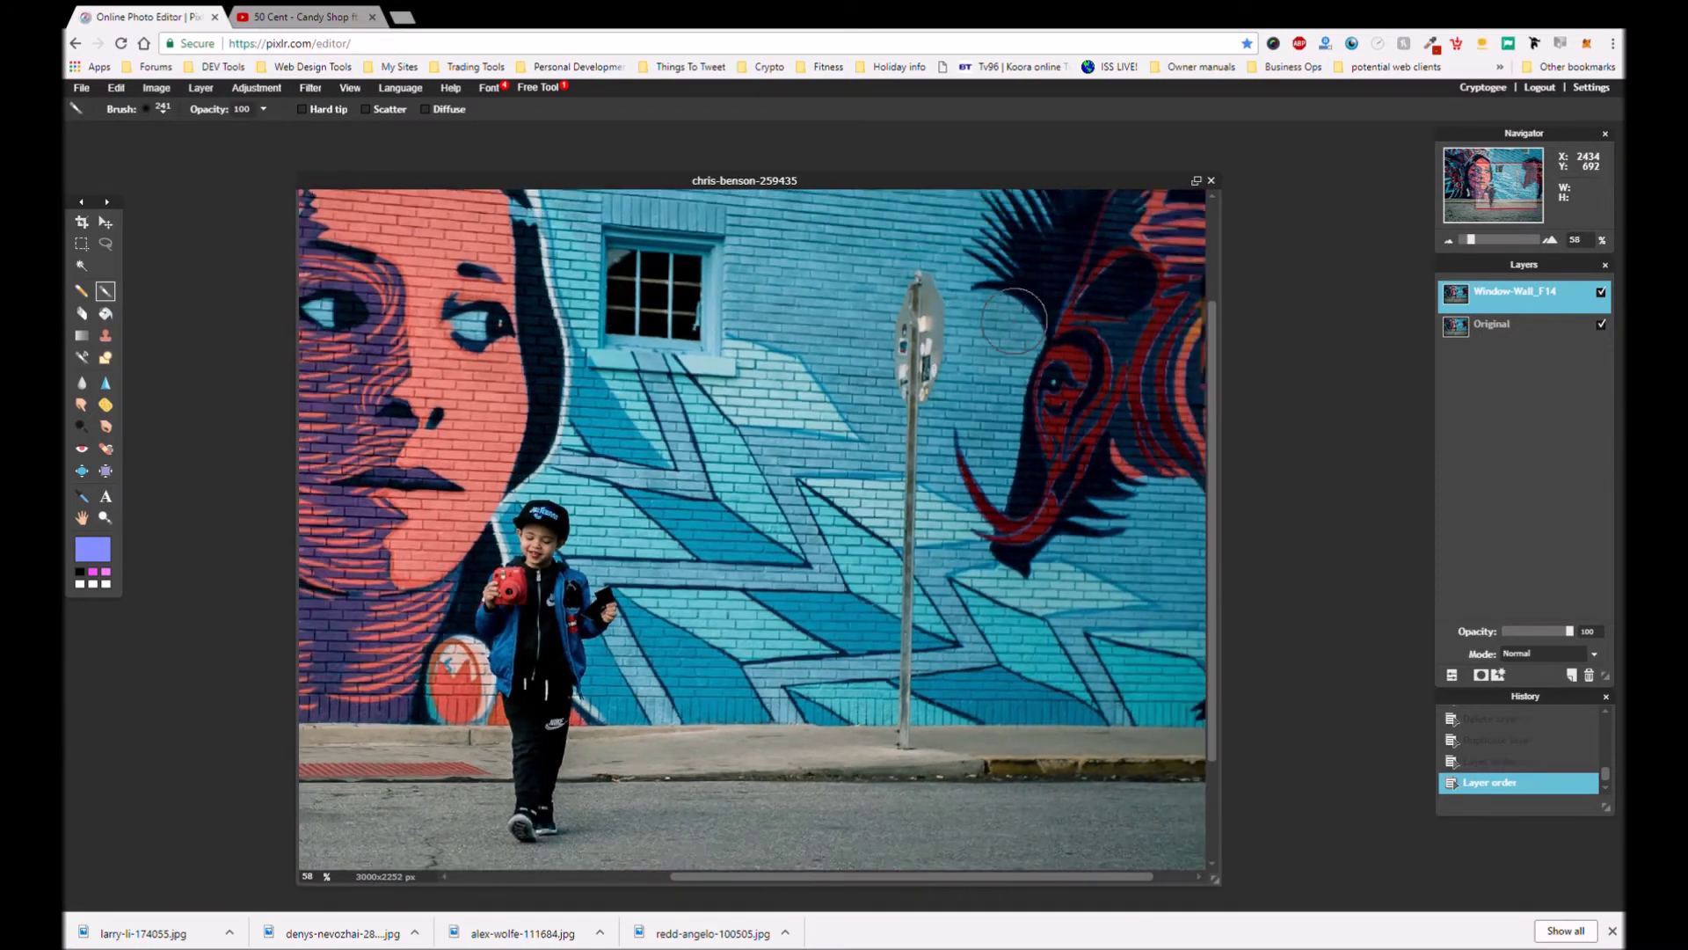
{"action": "scroll", "coordinate": [1015, 319], "scroll_direction": "down", "scroll_amount": 1}
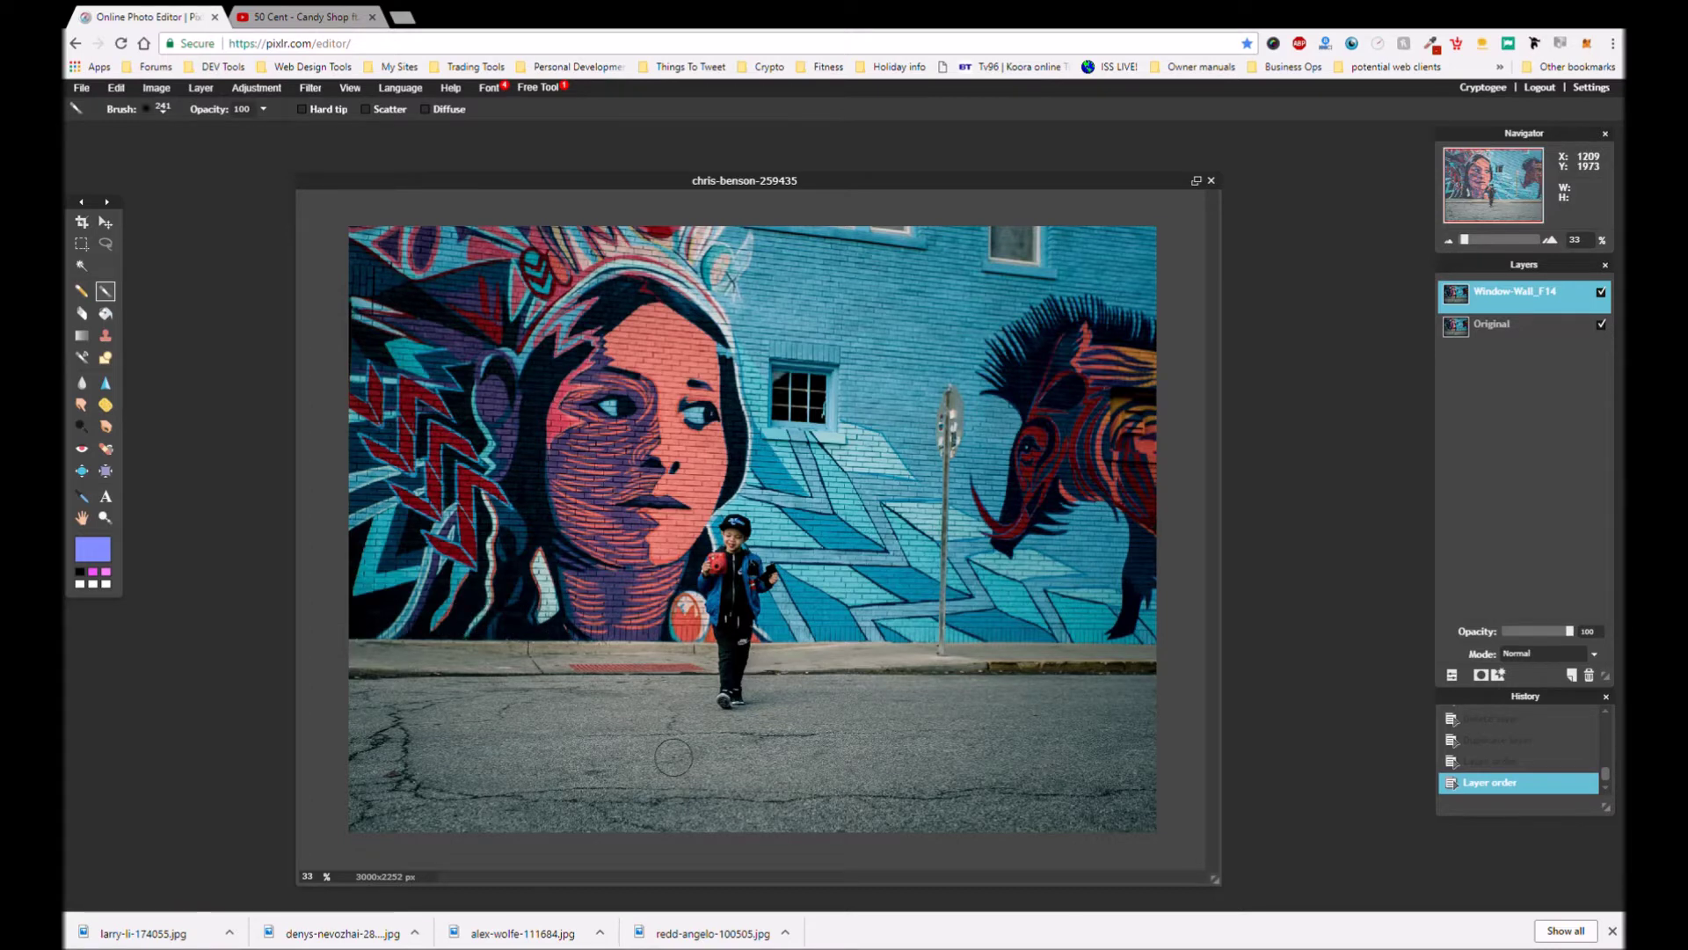
- Inspect the boy's outline against the mural wall up close, and return to the full photo
{"action": "scroll", "coordinate": [673, 761], "scroll_direction": "up", "scroll_amount": 2}
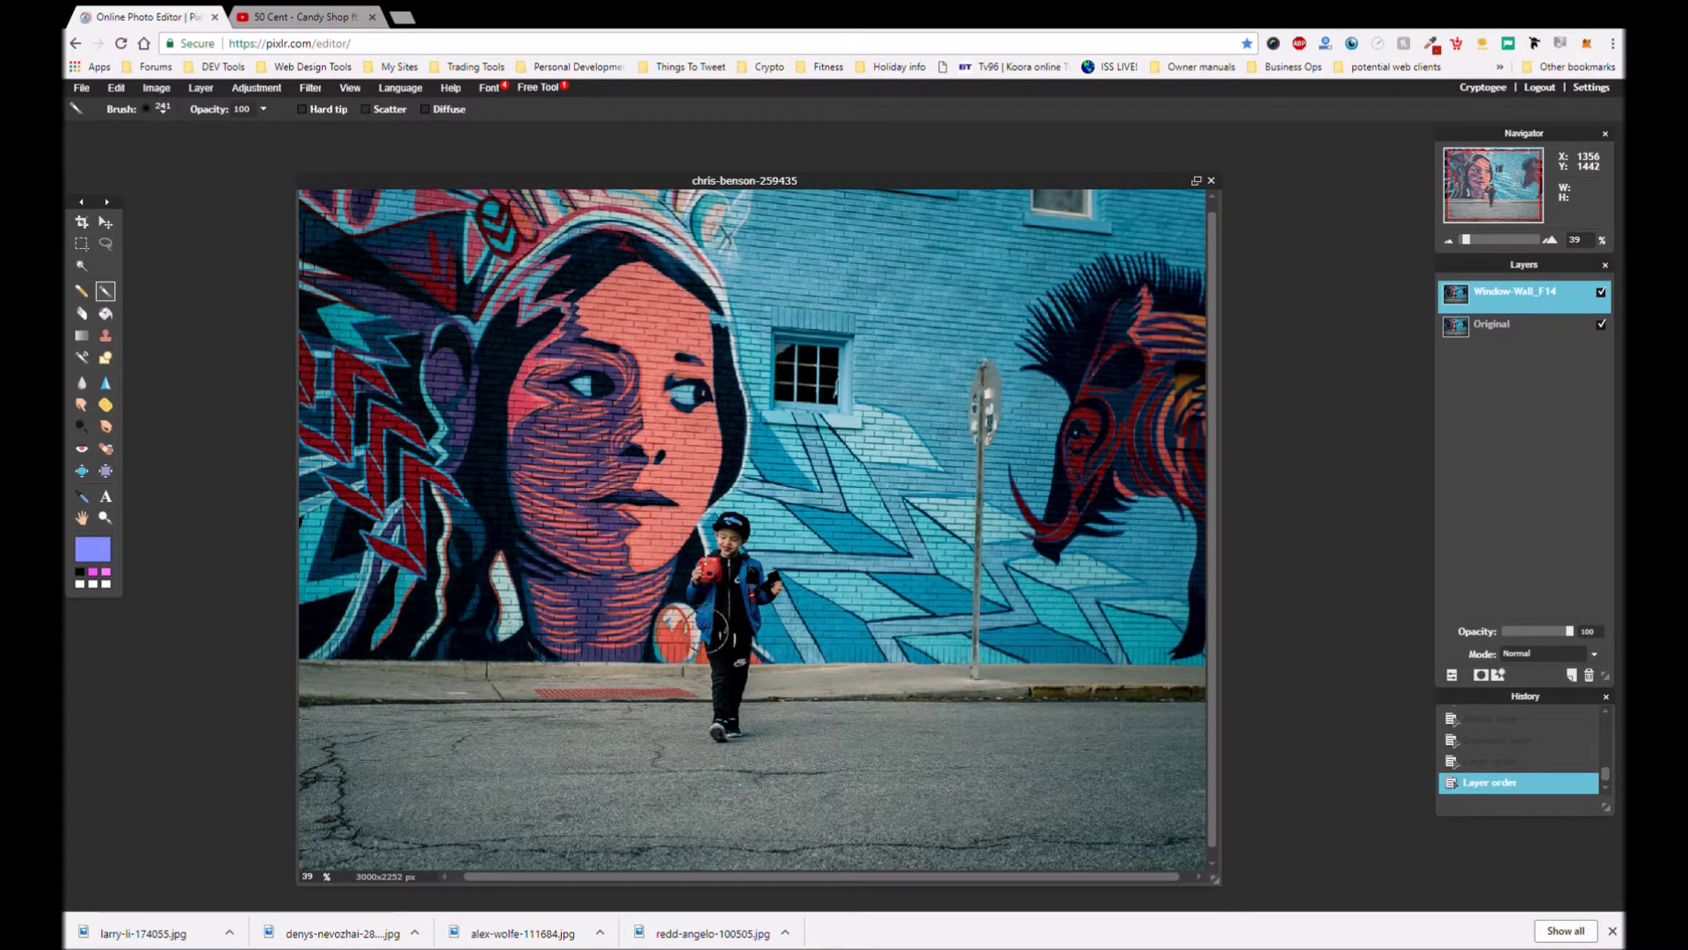
{"action": "scroll", "coordinate": [714, 635], "scroll_direction": "up", "scroll_amount": 3}
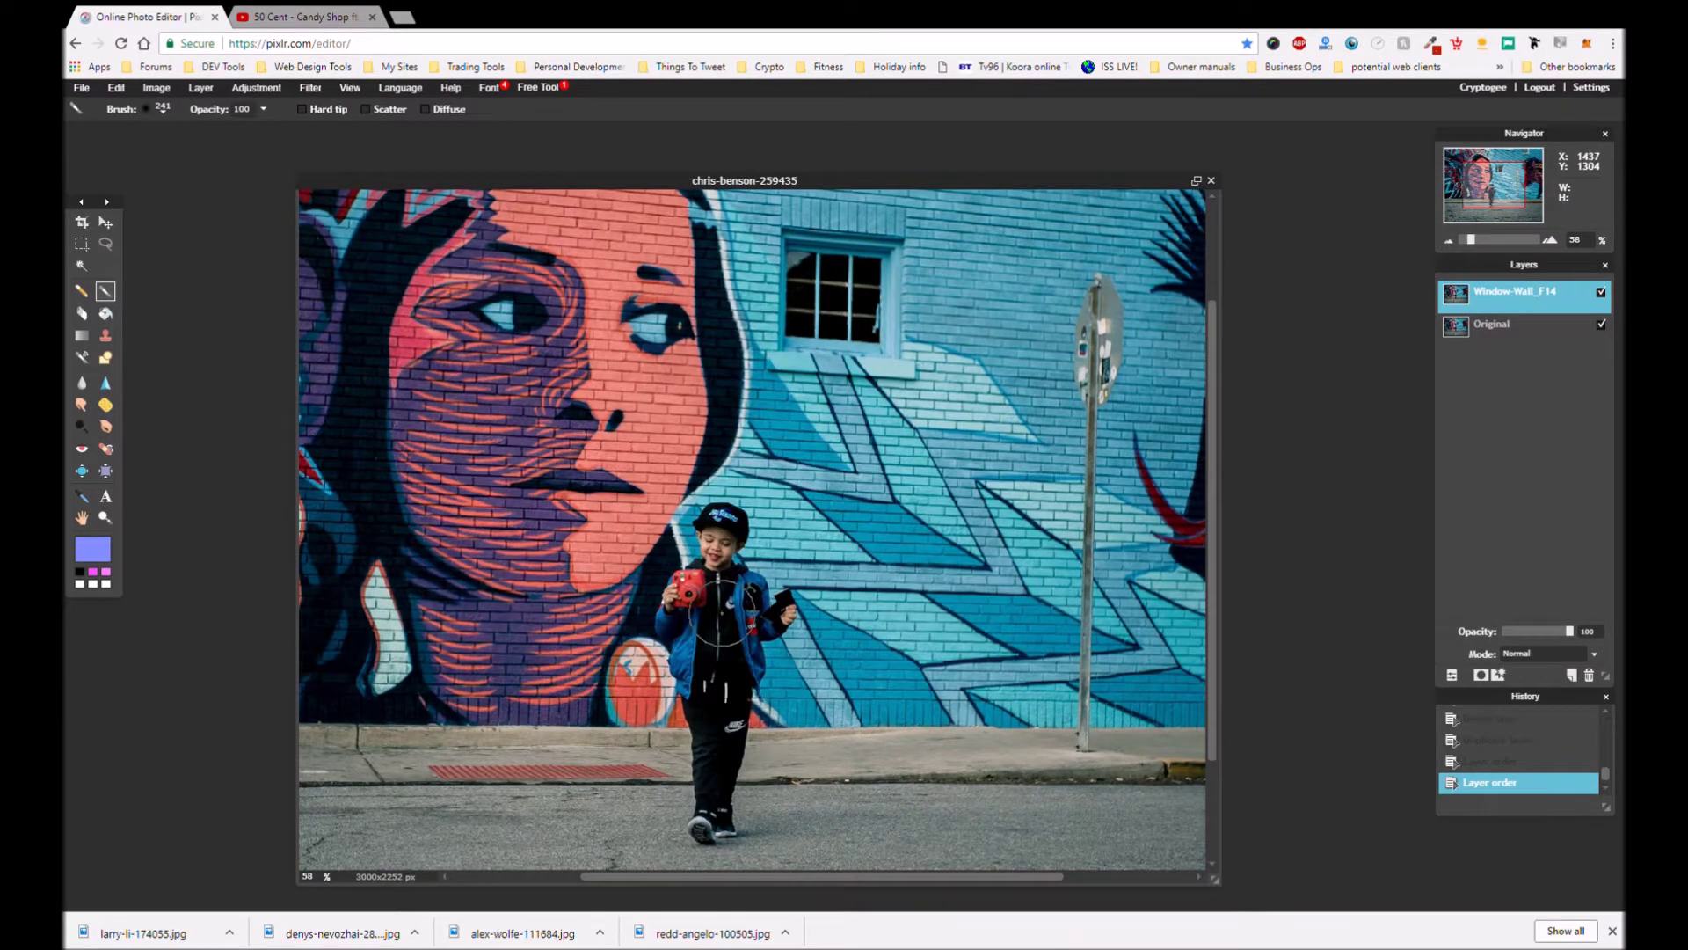
{"action": "scroll", "coordinate": [721, 624], "scroll_direction": "up", "scroll_amount": 1}
{"action": "scroll", "coordinate": [721, 624], "scroll_direction": "up", "scroll_amount": 2}
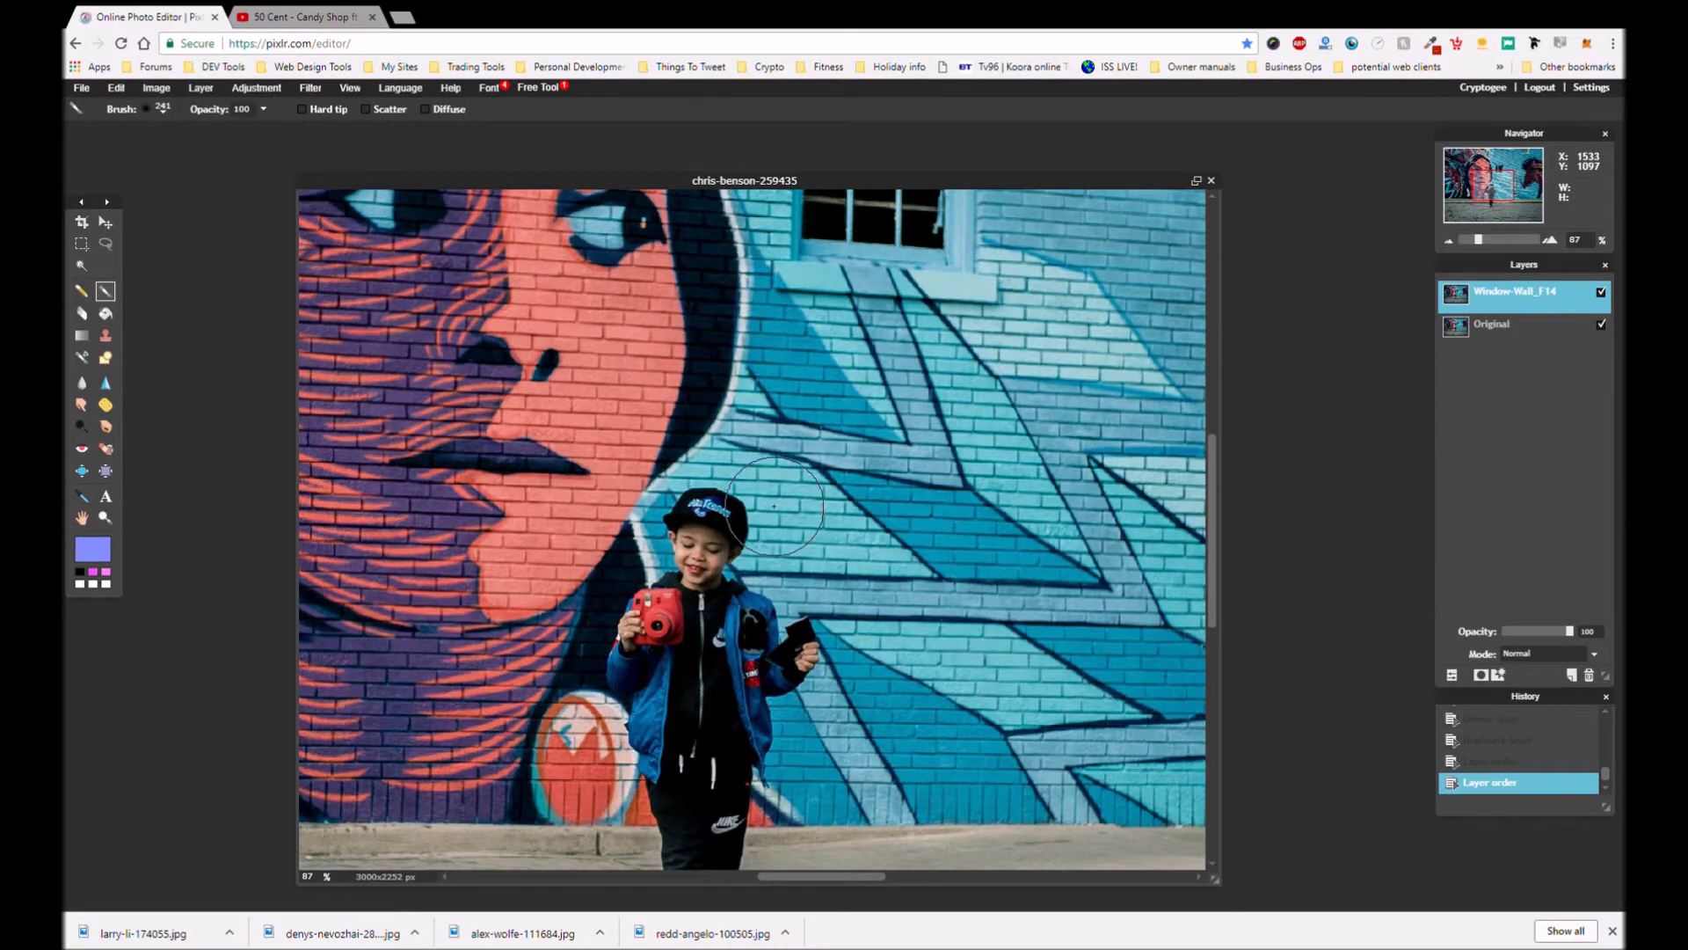
{"action": "scroll", "coordinate": [797, 501], "scroll_direction": "down", "scroll_amount": 1}
{"action": "scroll", "coordinate": [796, 501], "scroll_direction": "down", "scroll_amount": 4}
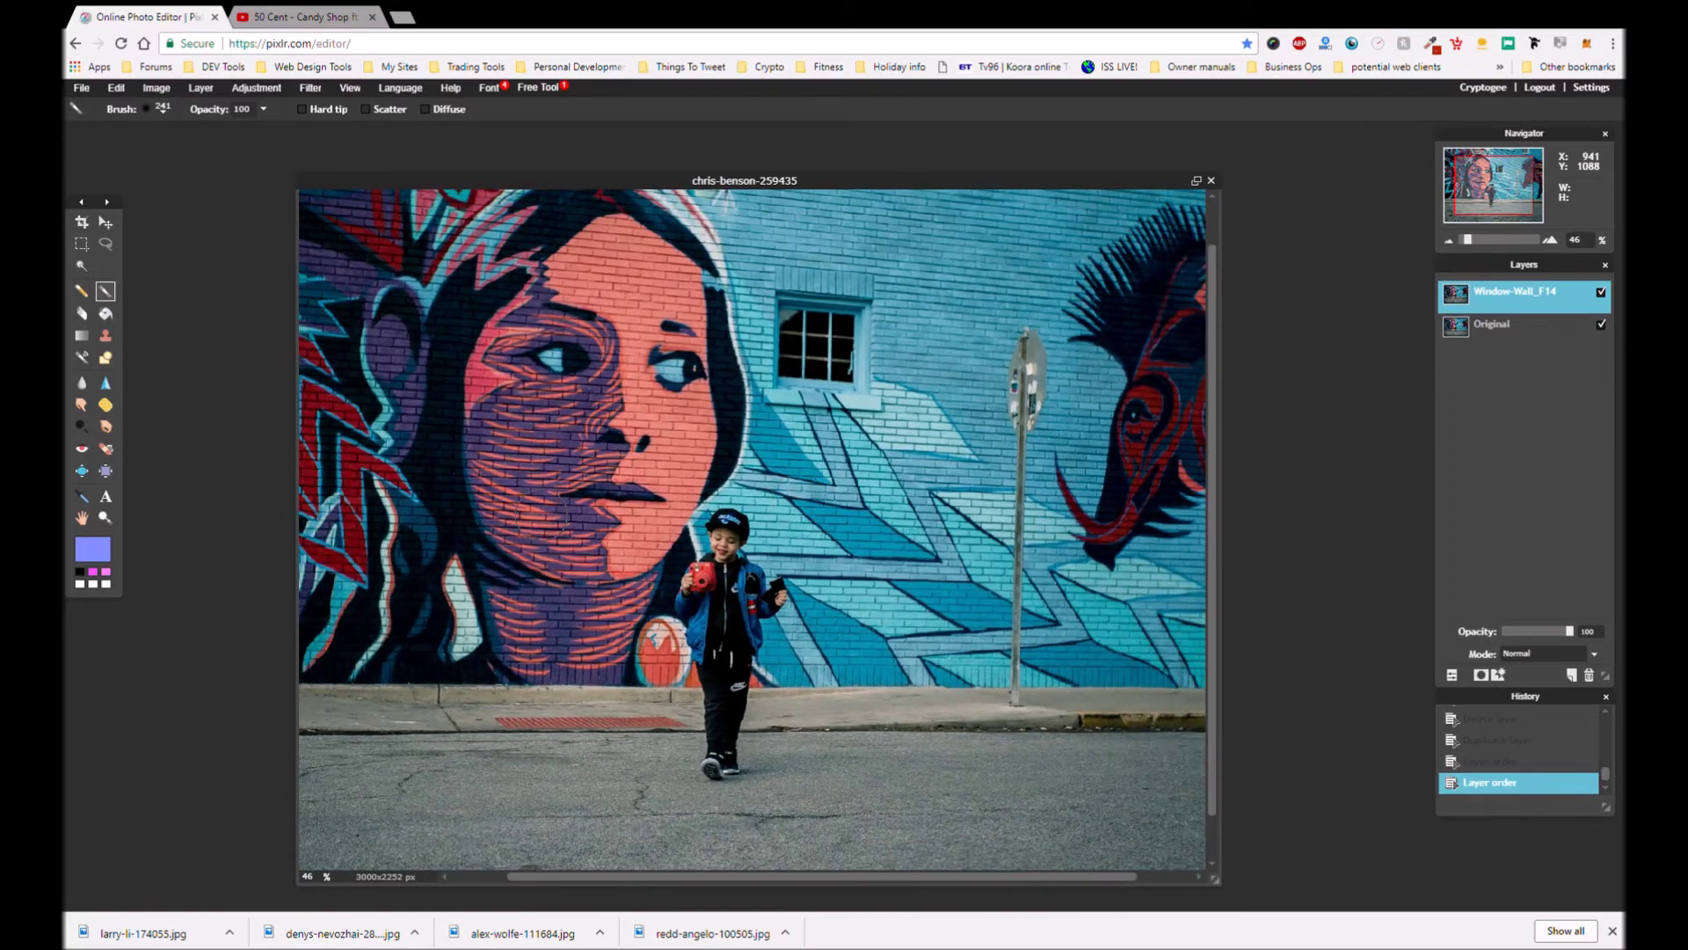
{"action": "scroll", "coordinate": [821, 508], "scroll_direction": "down", "scroll_amount": 1}
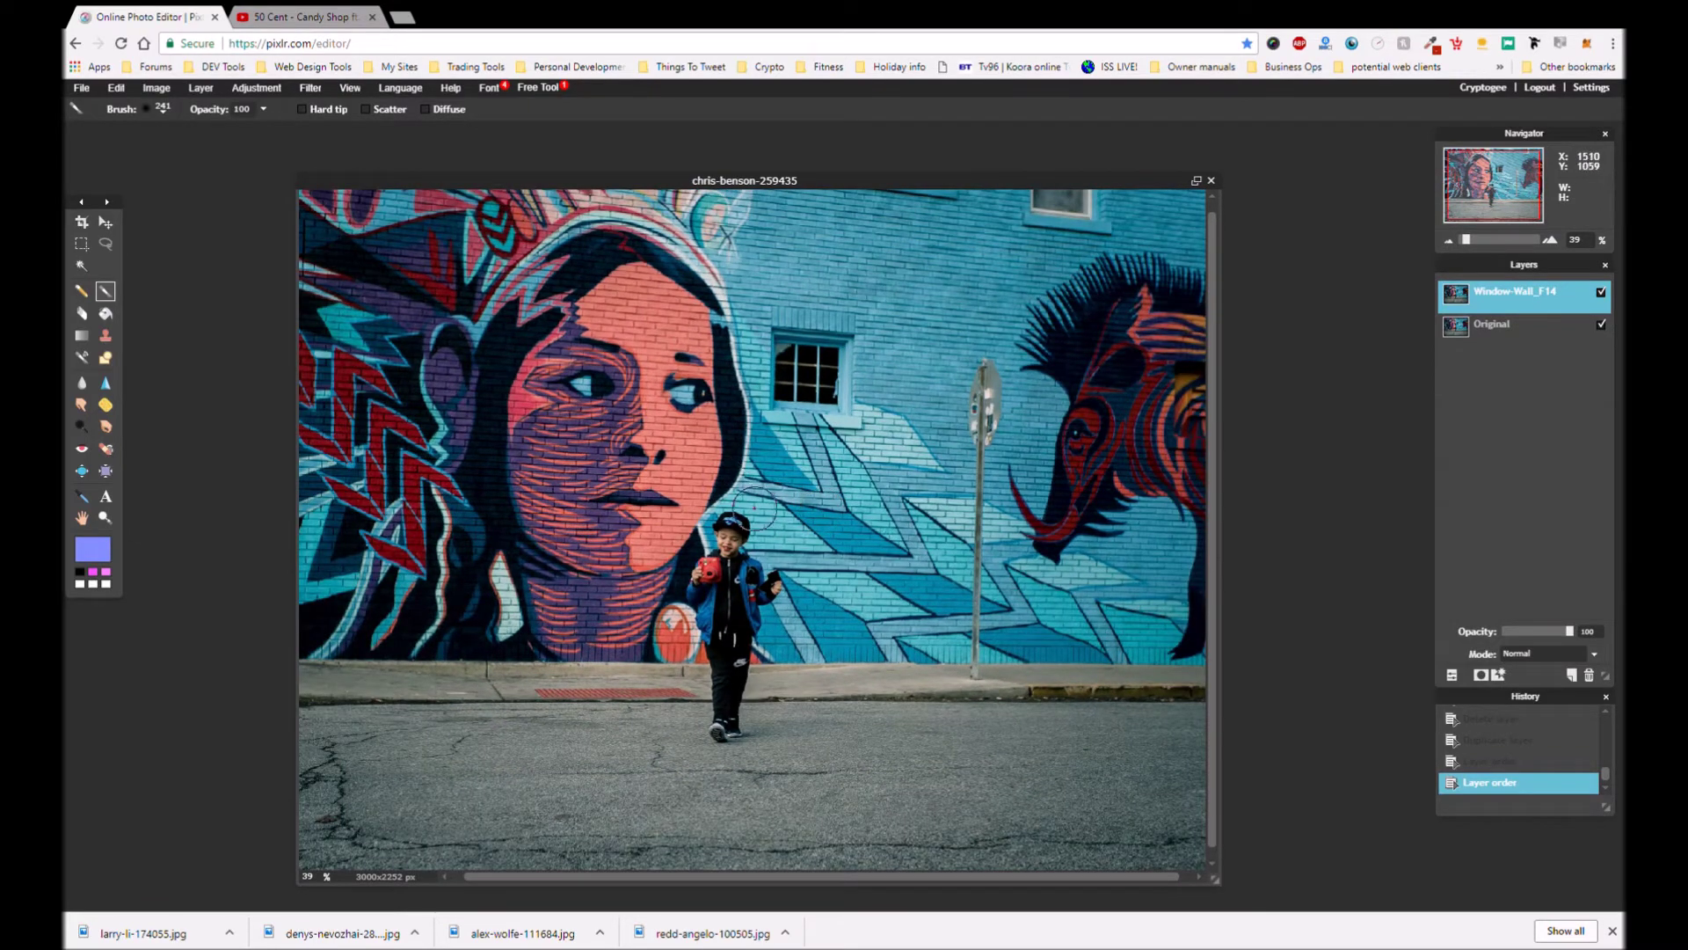
{"action": "scroll", "coordinate": [755, 508], "scroll_direction": "down", "scroll_amount": 1}
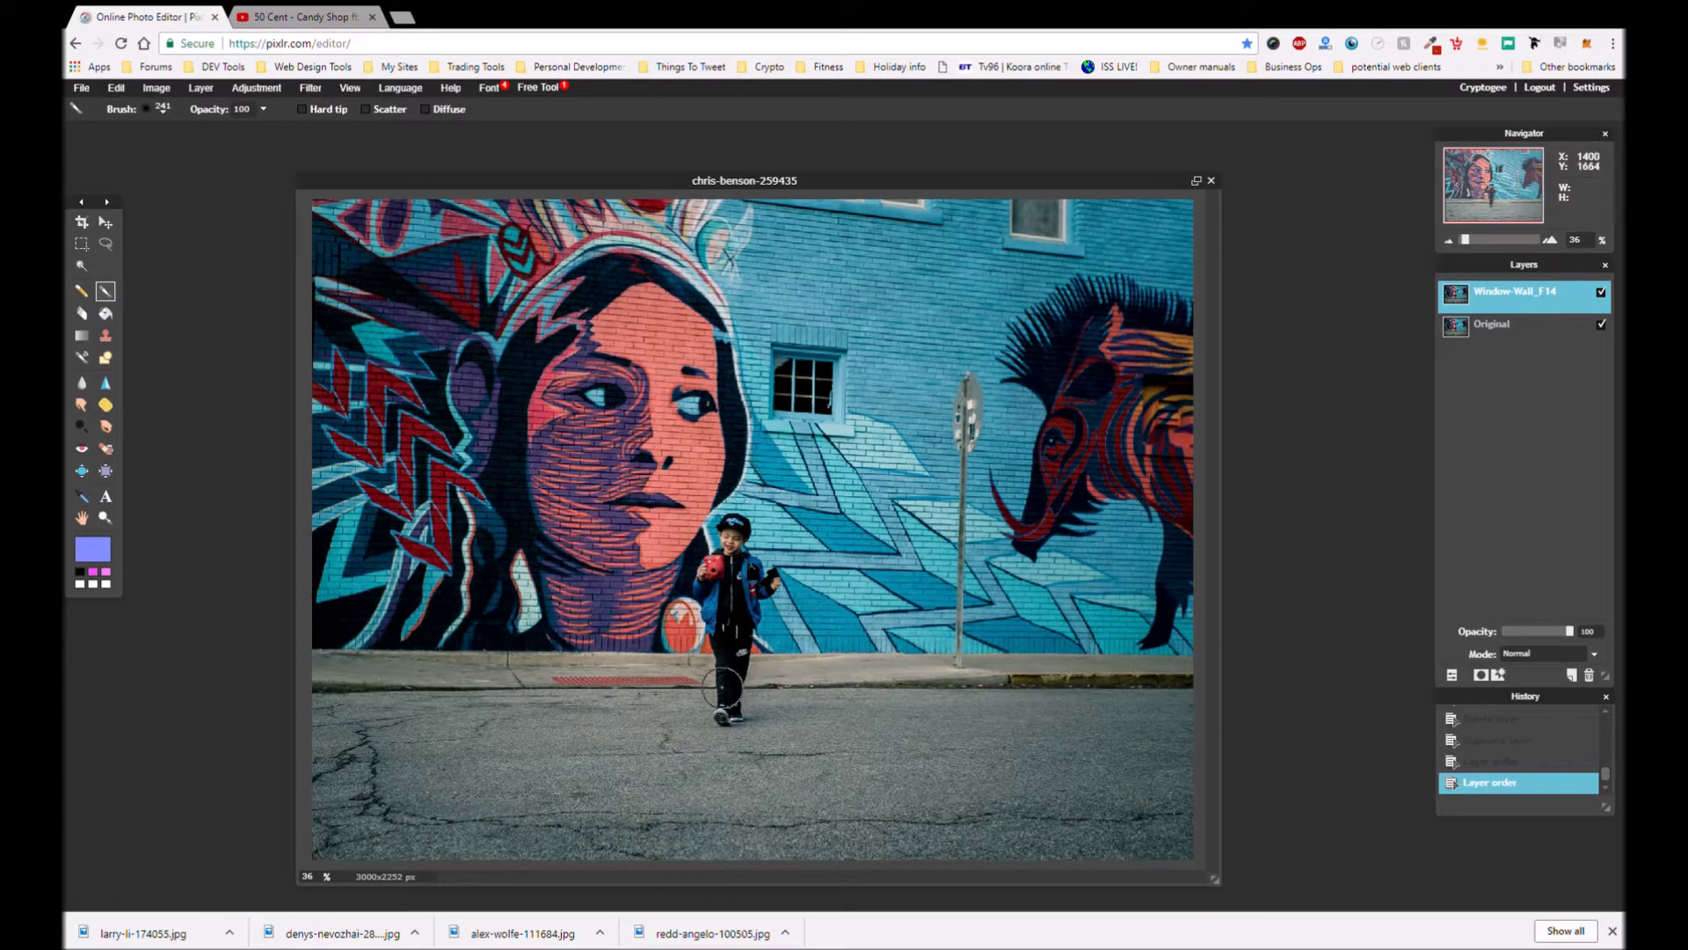
- Open the alex-wolfe-111684 image for viewing, and close it again
{"action": "left_click", "coordinate": [82, 89]}
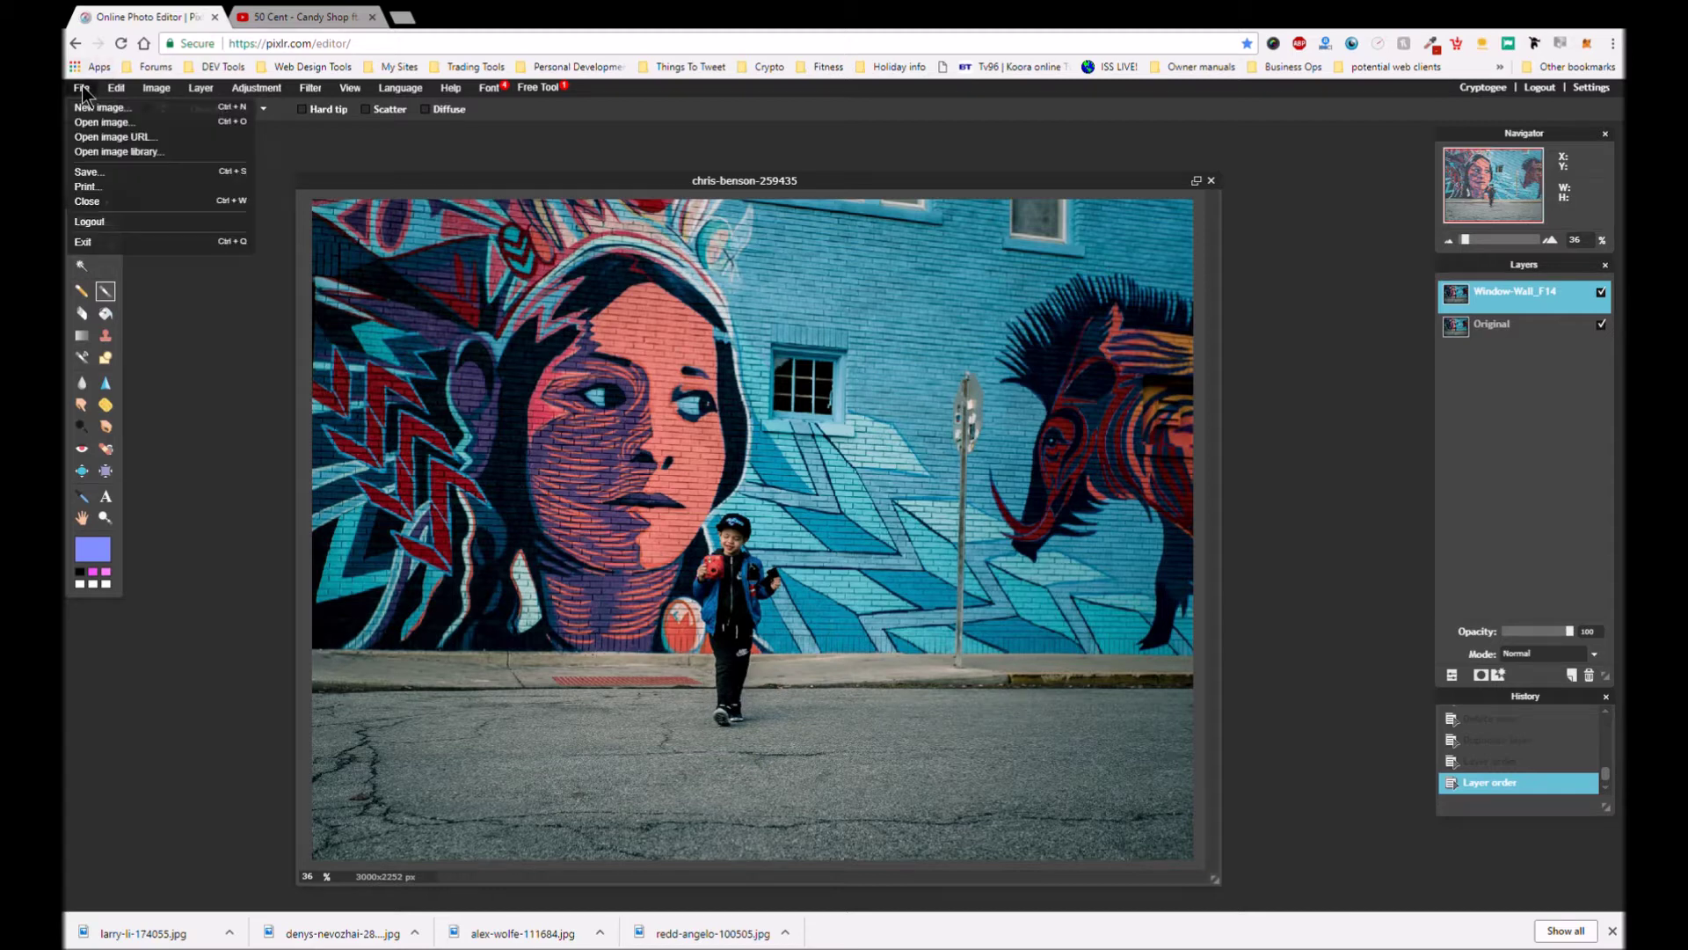
{"action": "left_click", "coordinate": [113, 120]}
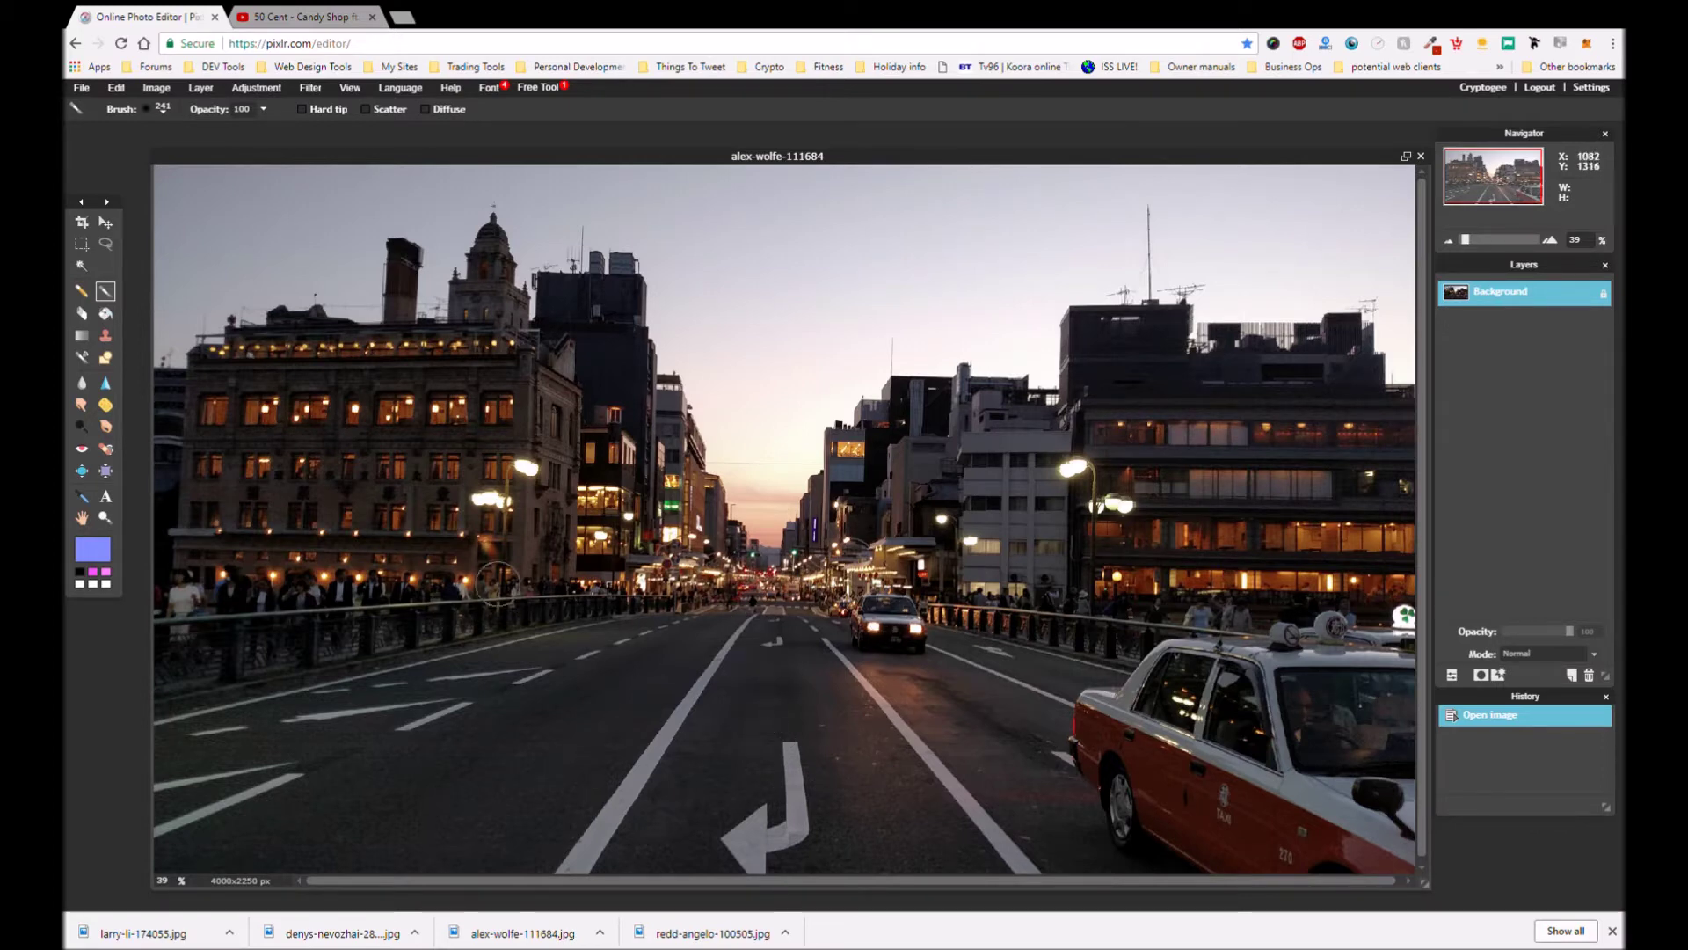
{"action": "left_click", "coordinate": [1420, 157]}
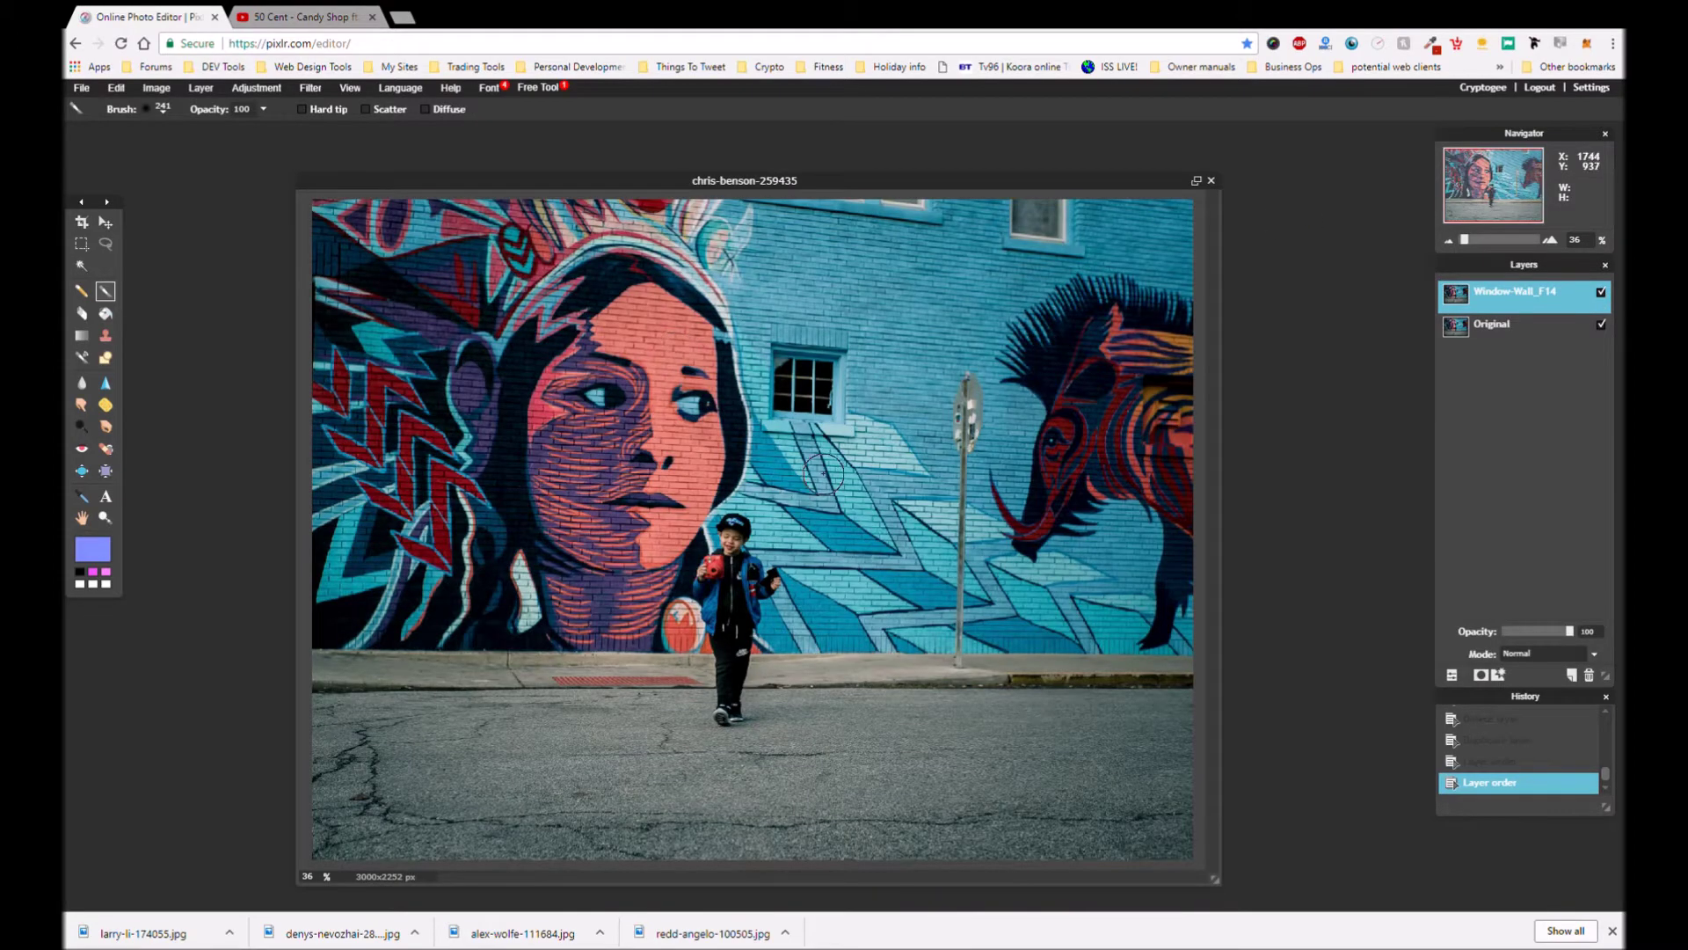
- Select the barred window's panes on the mural wall with a rectangular marquee of about 199 by 201 px
{"action": "scroll", "coordinate": [823, 474], "scroll_direction": "up", "scroll_amount": 1}
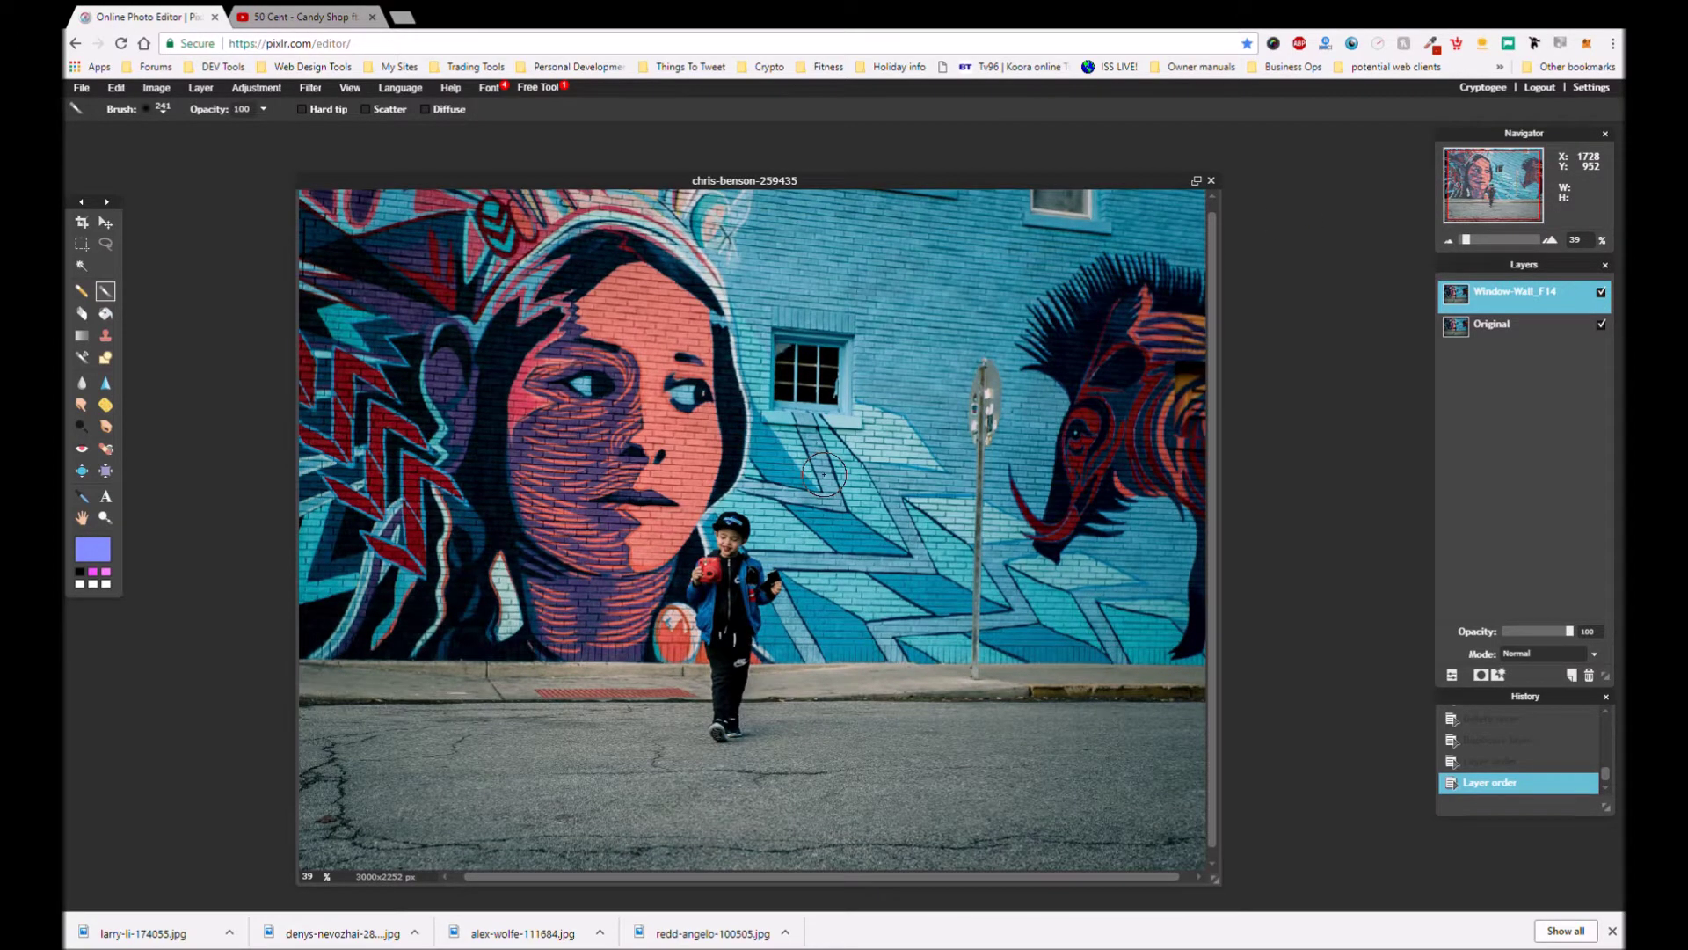
{"action": "scroll", "coordinate": [823, 475], "scroll_direction": "up", "scroll_amount": 1}
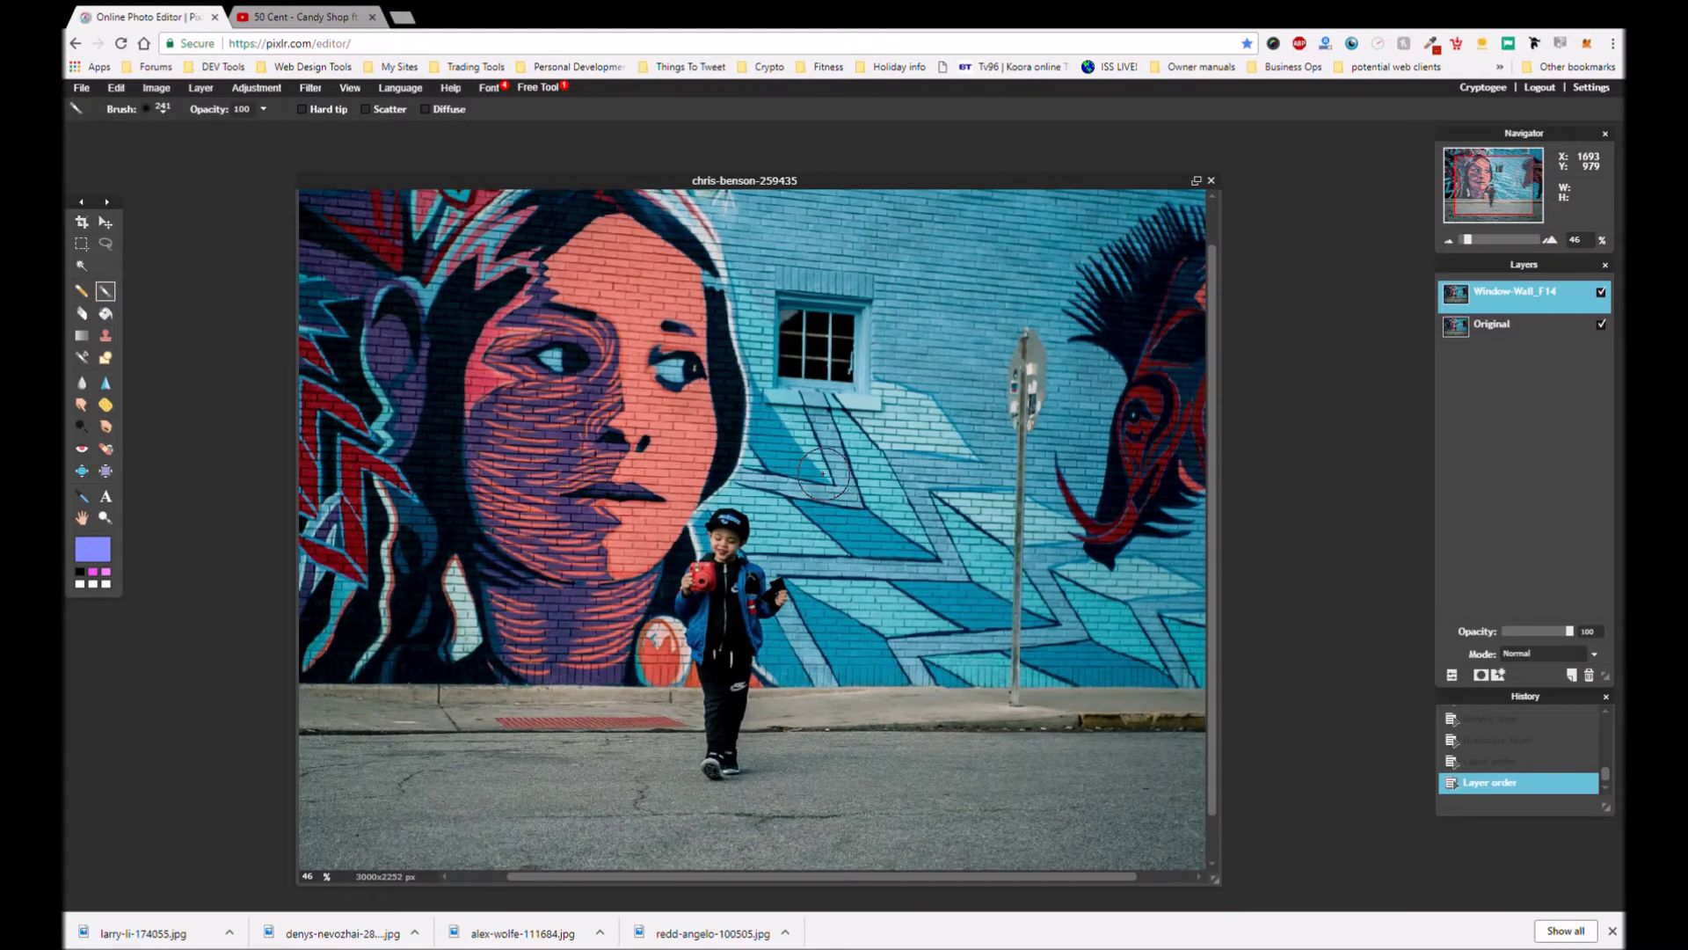
{"action": "scroll", "coordinate": [823, 475], "scroll_direction": "down", "scroll_amount": 4}
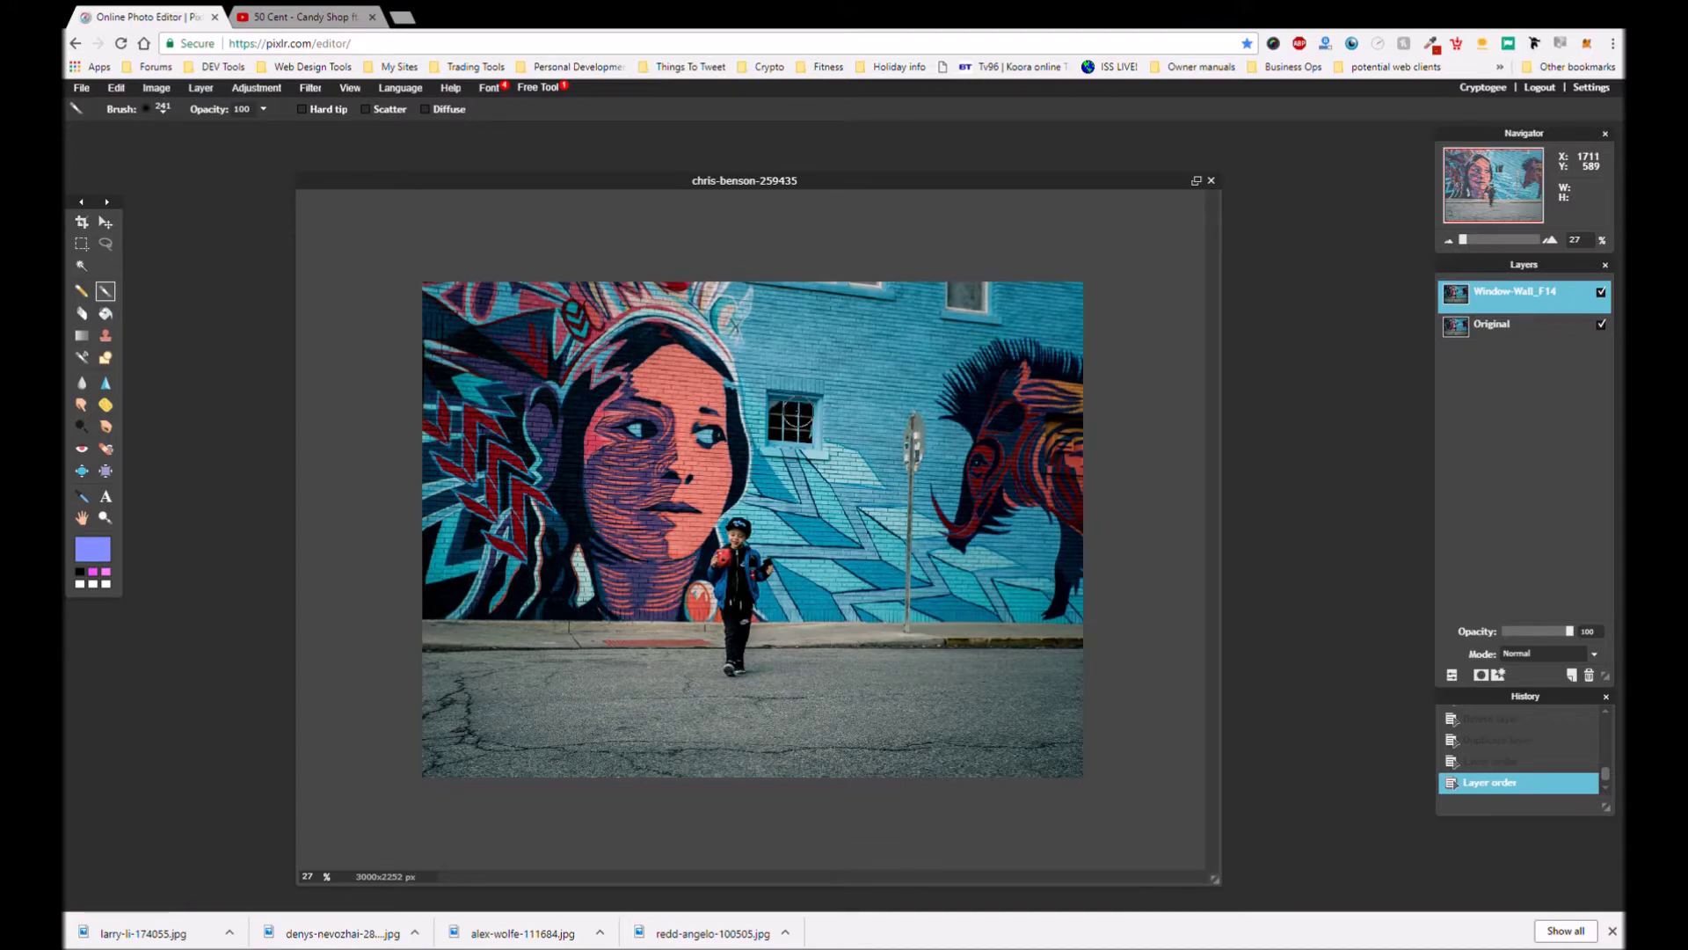
{"action": "scroll", "coordinate": [797, 415], "scroll_direction": "up", "scroll_amount": 5}
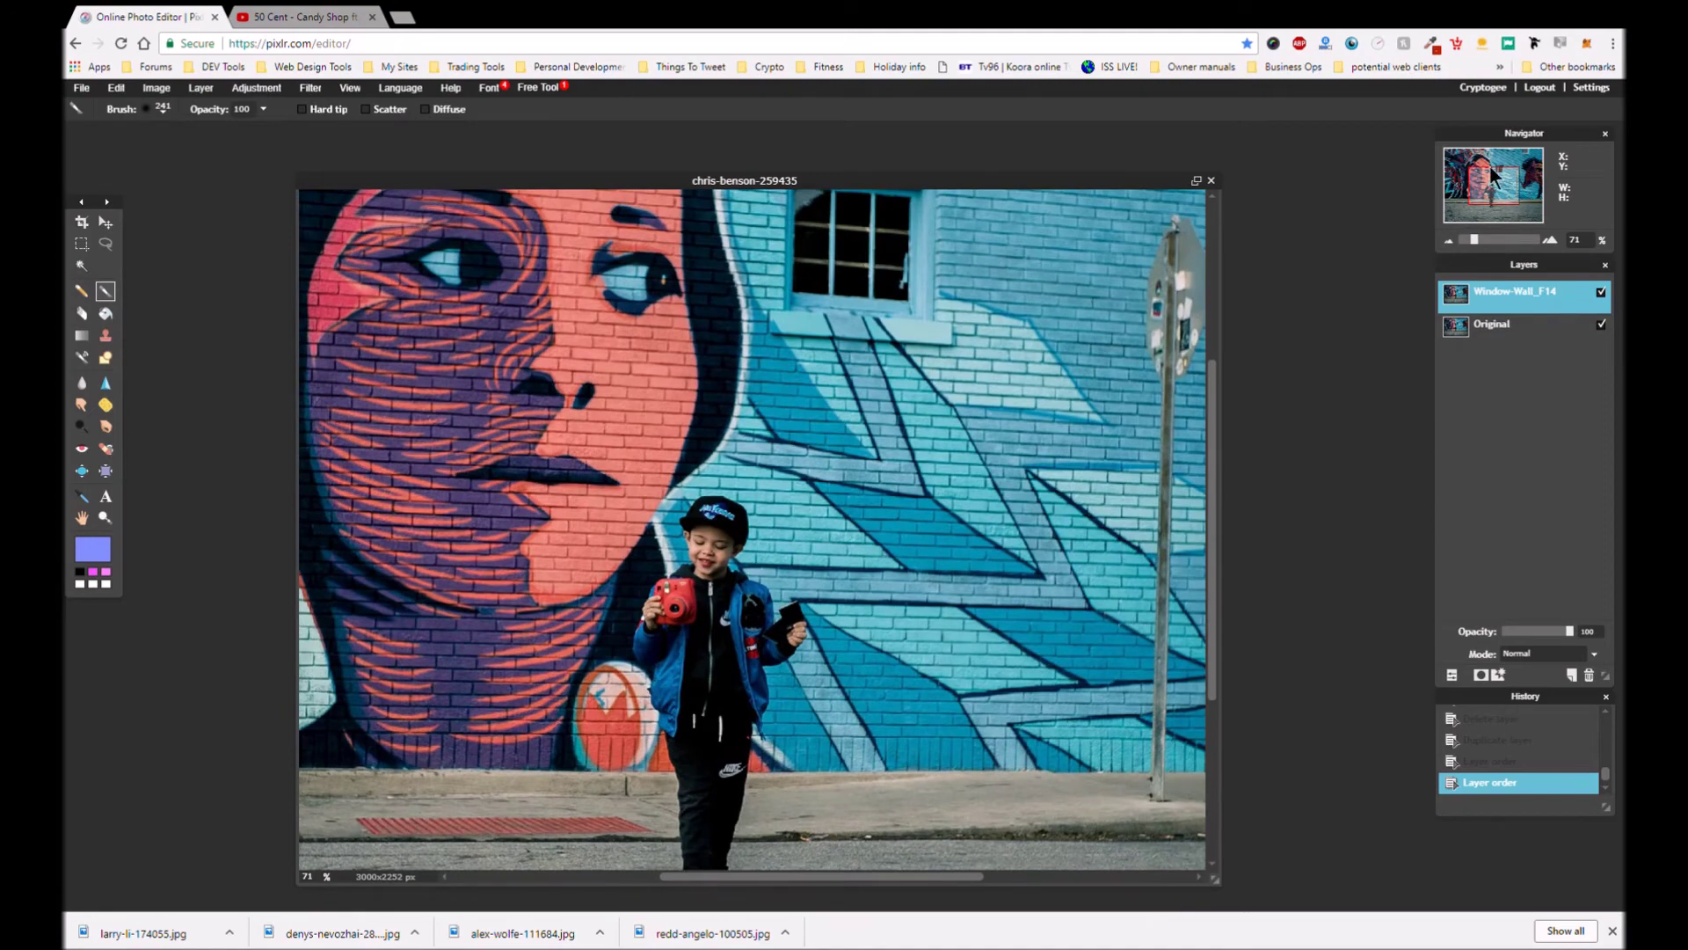
{"action": "left_click_drag", "start_coordinate": [1504, 183], "coordinate": [1506, 172]}
{"action": "scroll", "coordinate": [505, 497], "scroll_direction": "up", "scroll_amount": 1}
{"action": "key", "text": "l"}
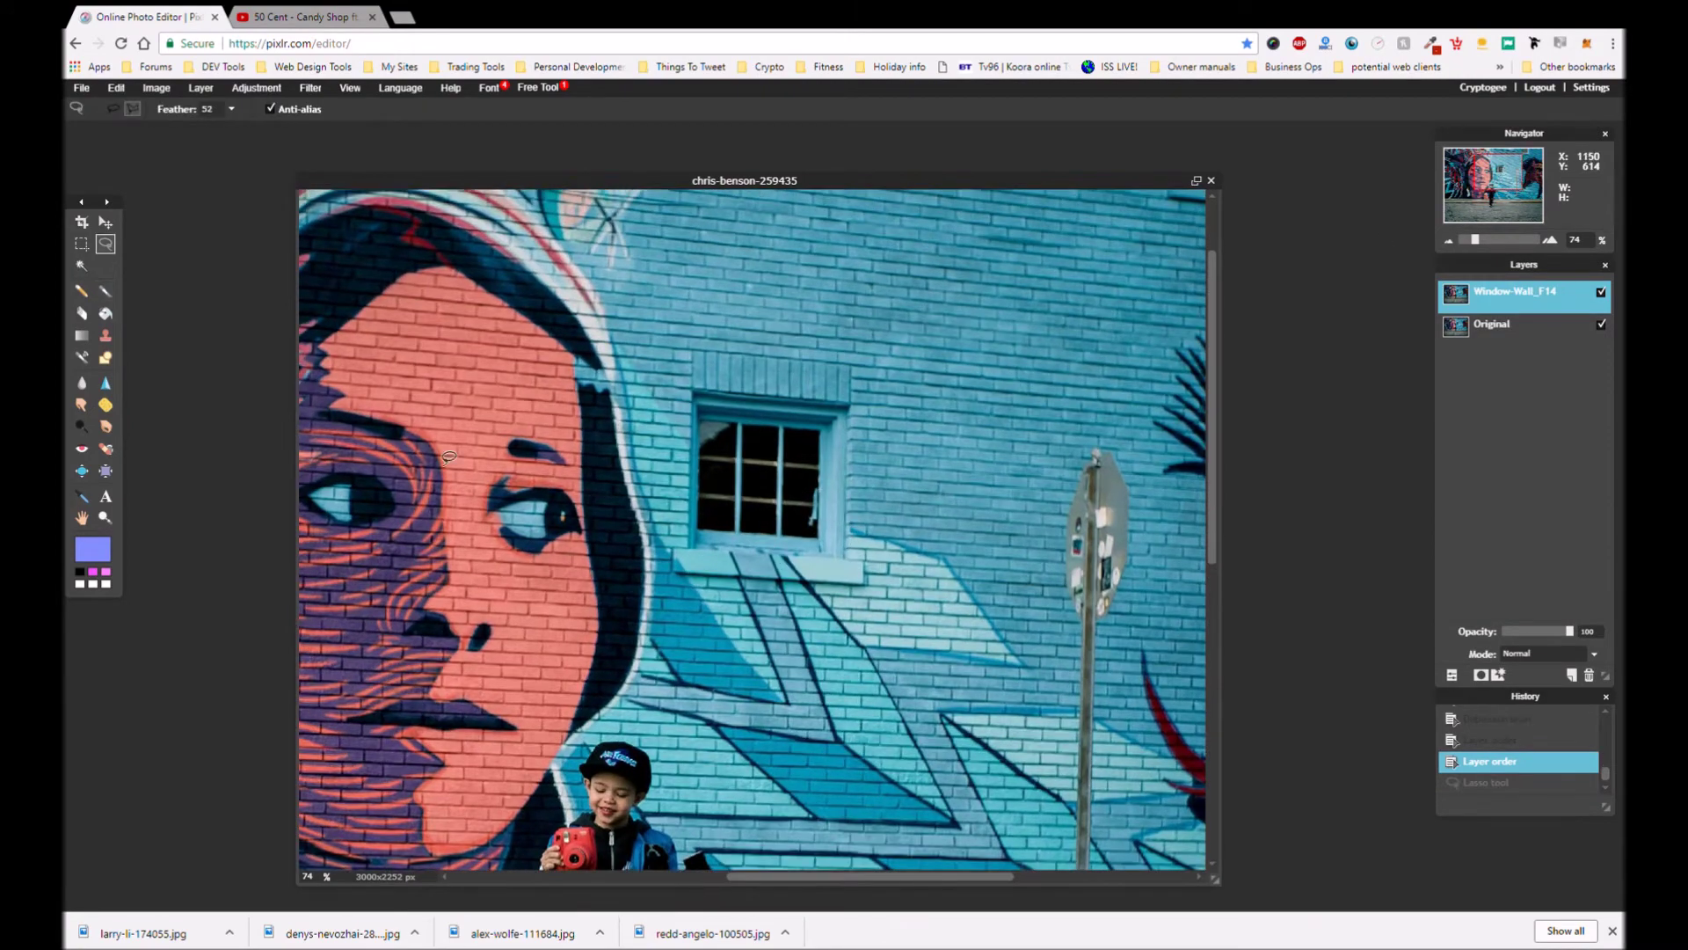
{"action": "left_click", "coordinate": [80, 244]}
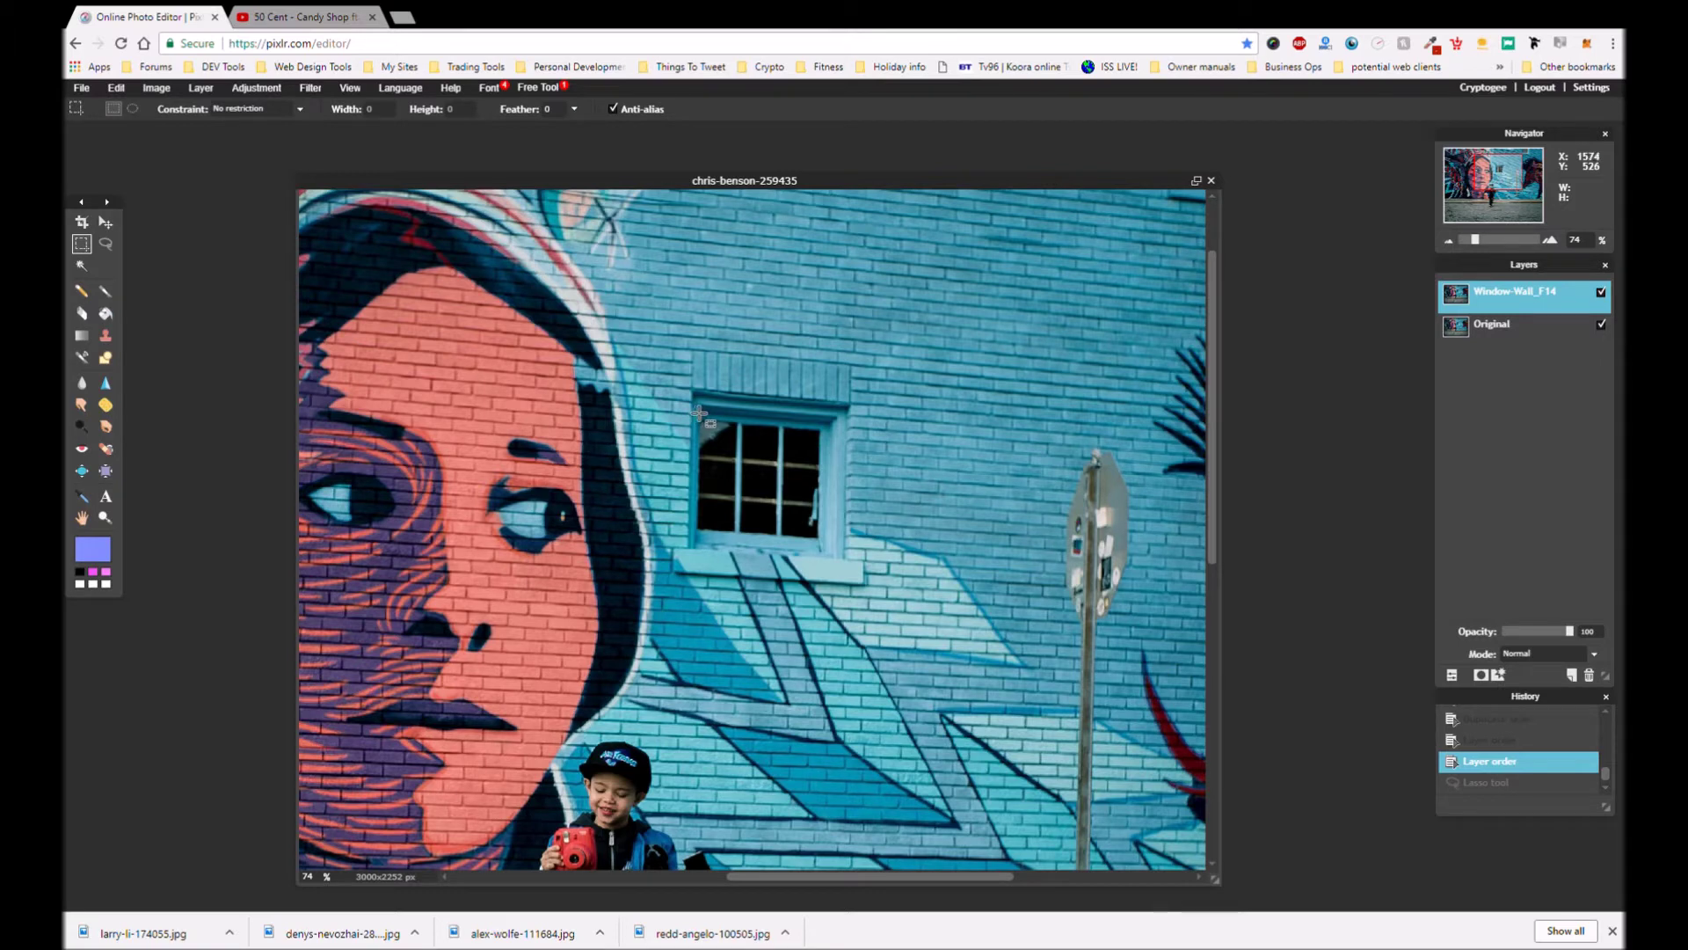
{"action": "left_click_drag", "start_coordinate": [699, 412], "coordinate": [819, 534]}
{"action": "left_click_drag", "start_coordinate": [820, 535], "coordinate": [818, 534]}
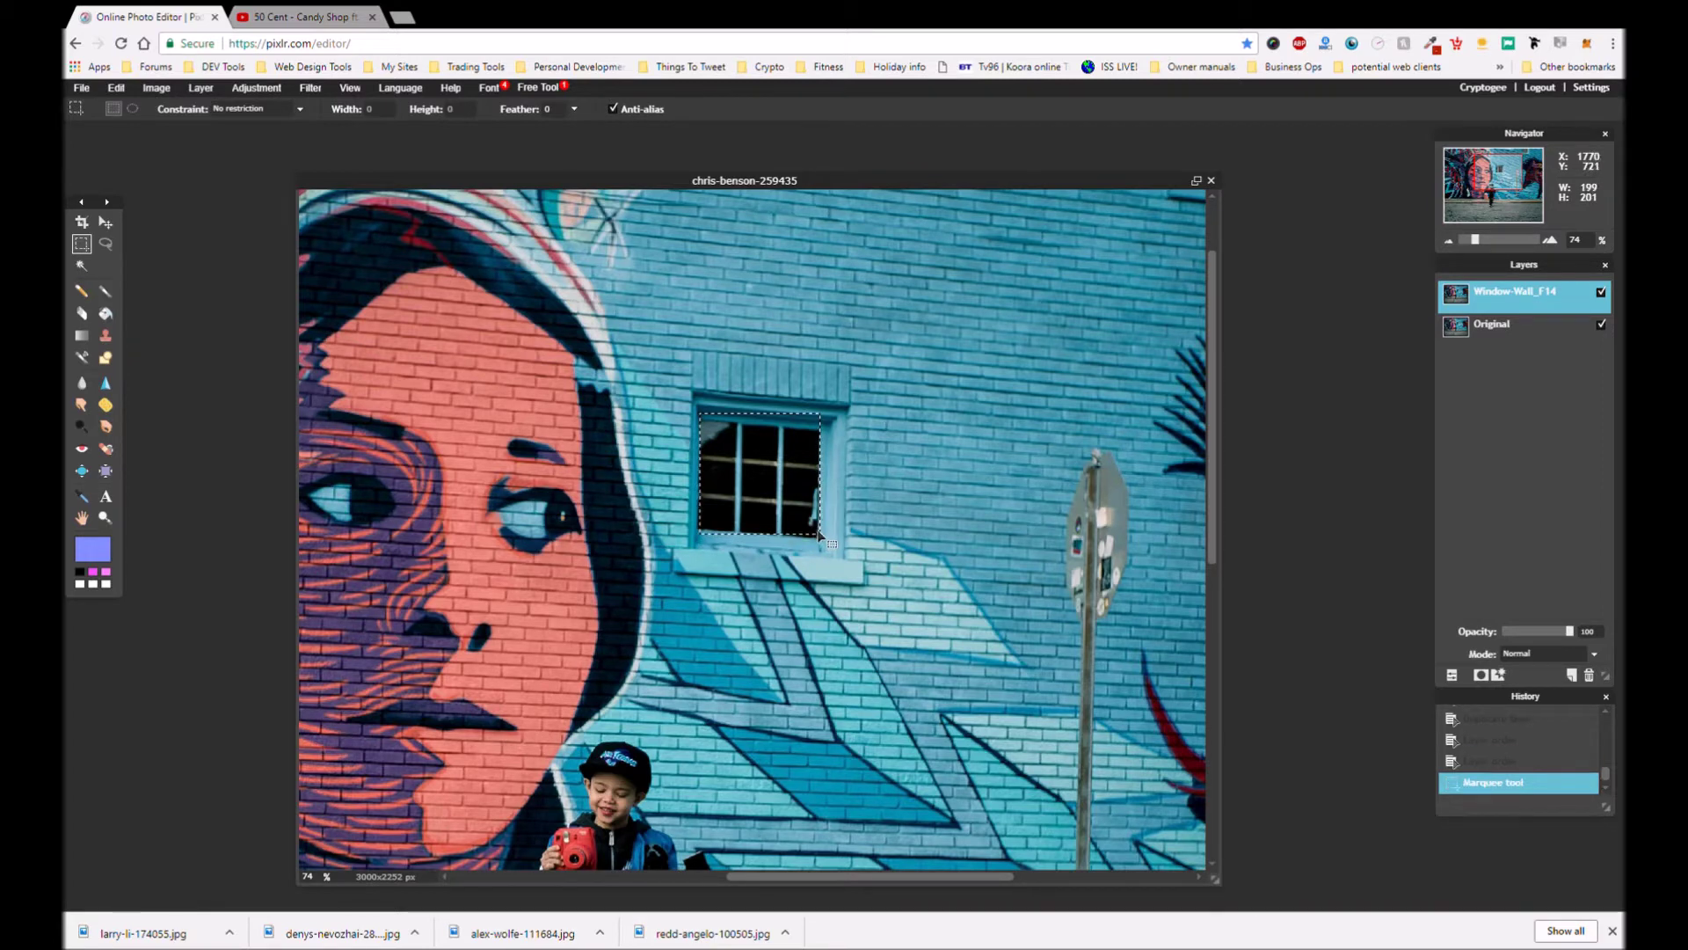
- Shift the marquee selection slightly down over the window panes, and deselect it
{"action": "left_click_drag", "start_coordinate": [762, 480], "coordinate": [765, 499]}
{"action": "left_click", "coordinate": [761, 492]}
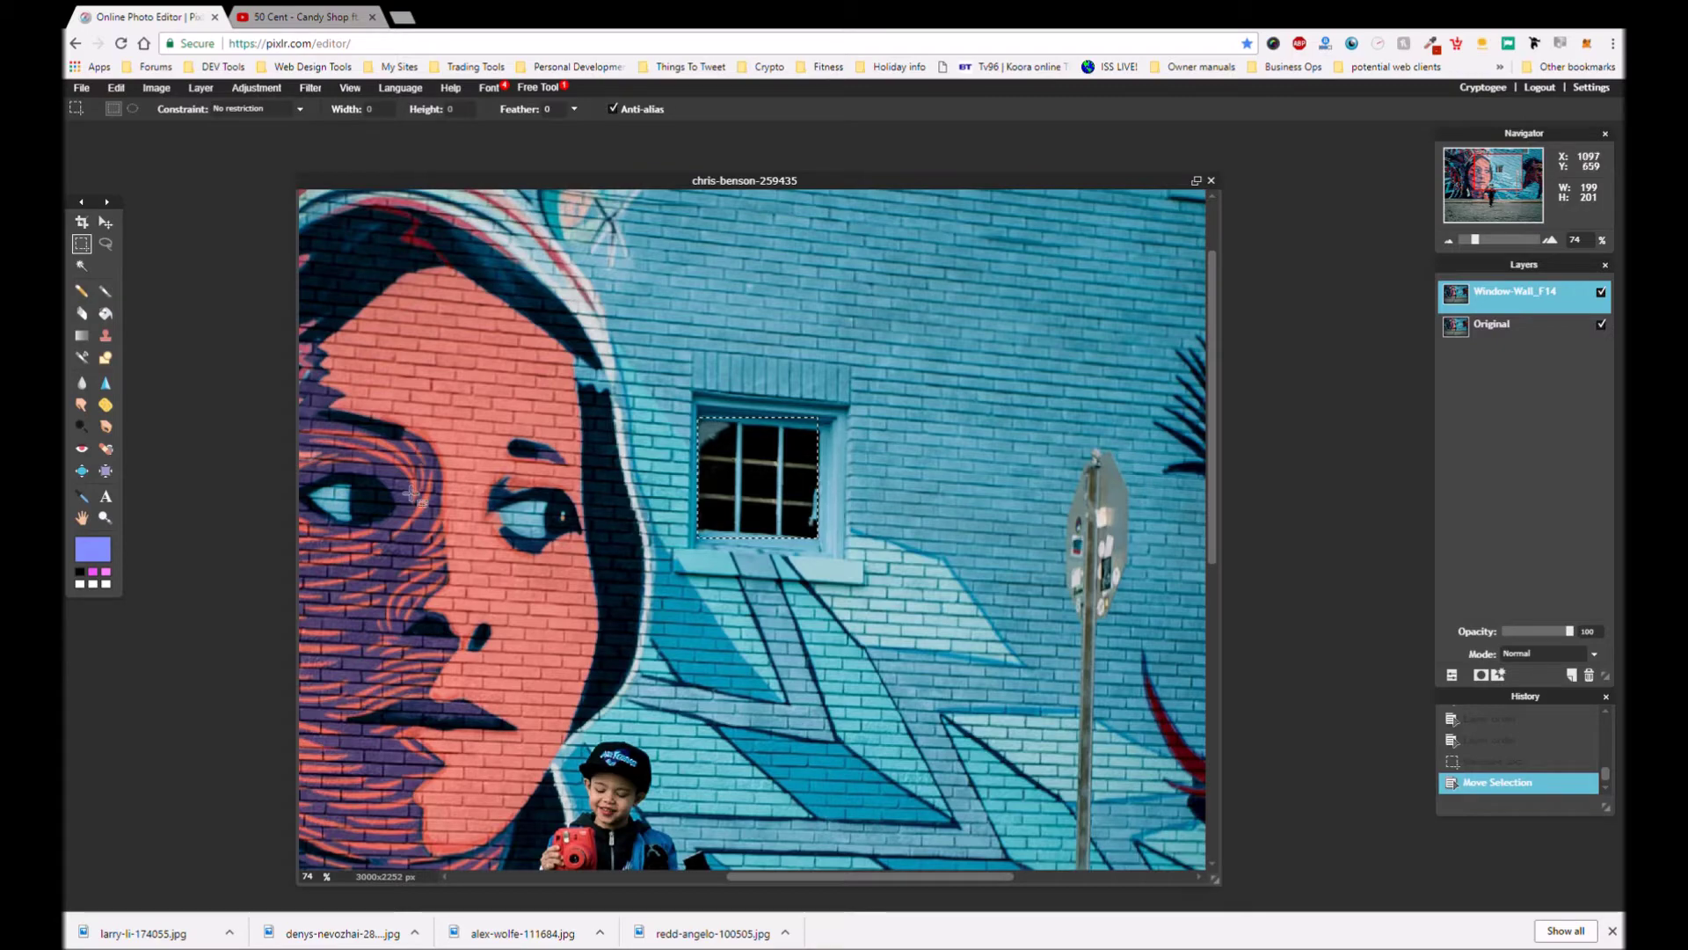
{"action": "left_click", "coordinate": [600, 531]}
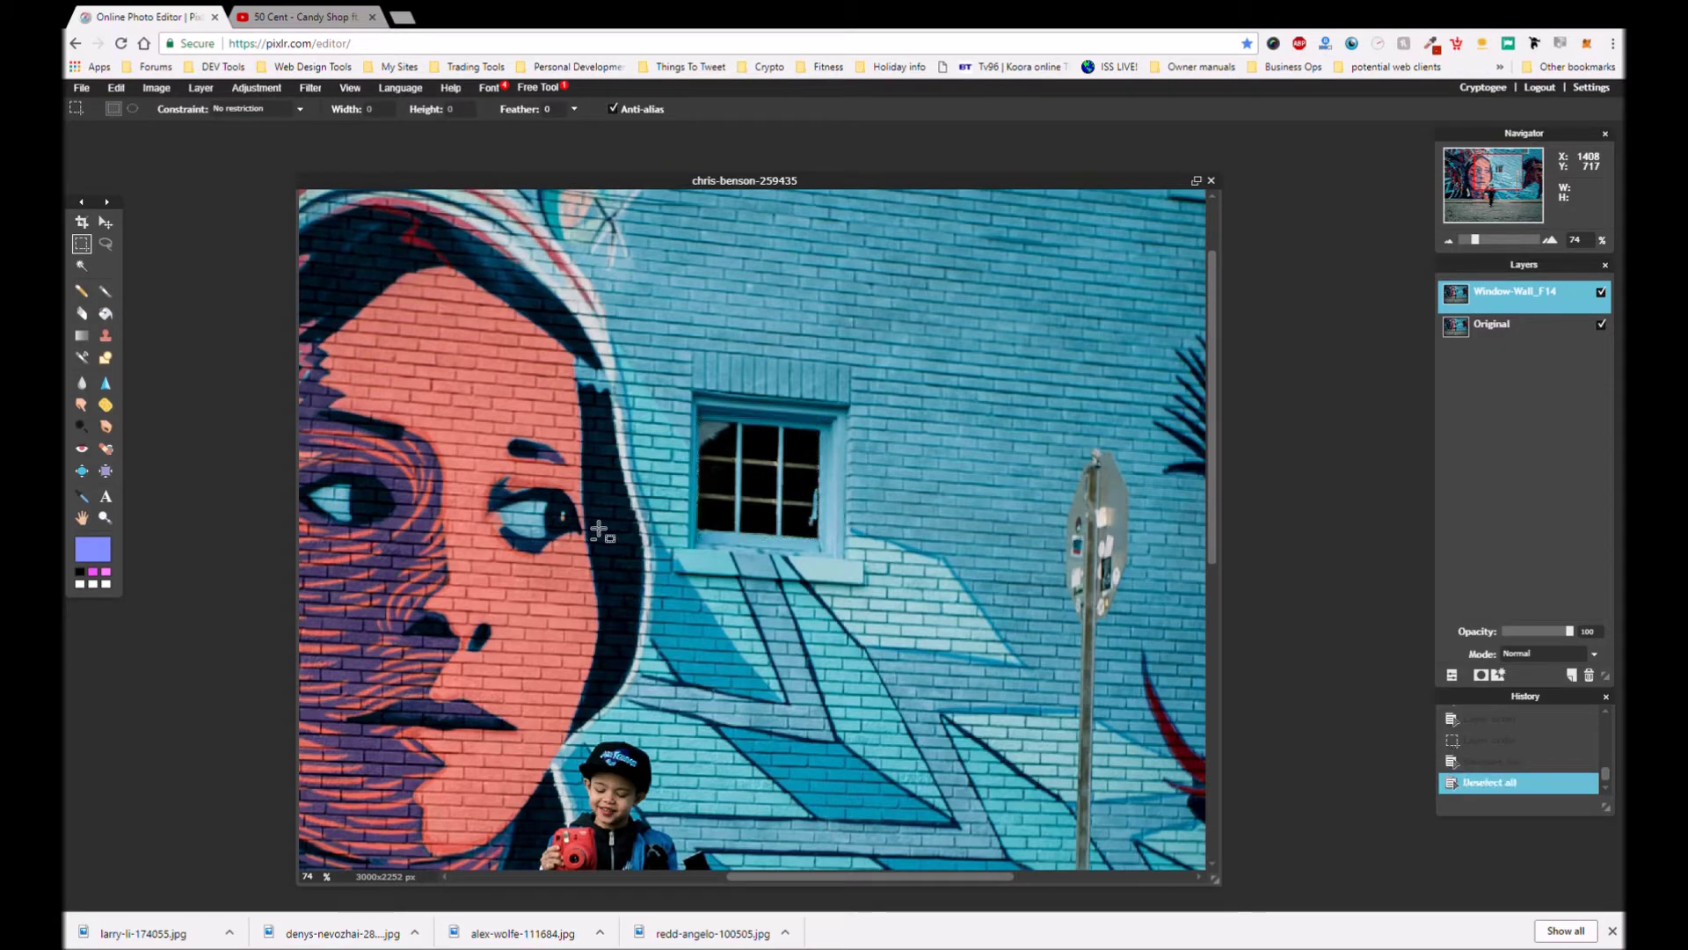
- Start a lasso selection at the top of the street sign in the mural photo
{"action": "scroll", "coordinate": [873, 524], "scroll_direction": "up", "scroll_amount": 2}
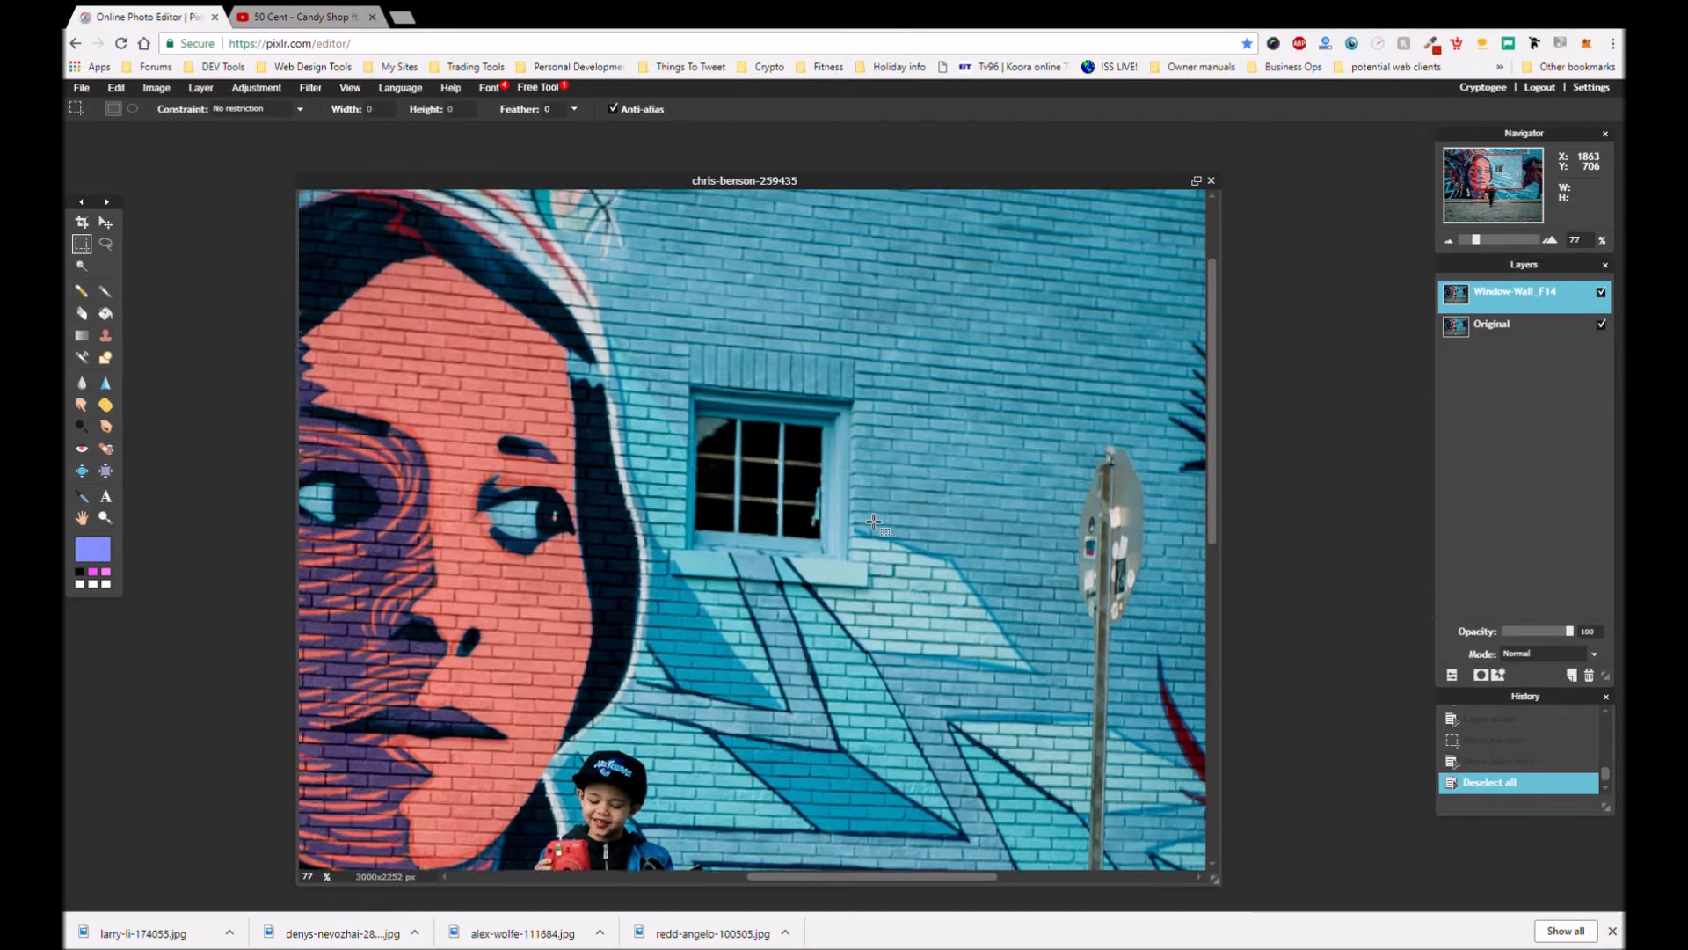
{"action": "scroll", "coordinate": [873, 524], "scroll_direction": "down", "scroll_amount": 4}
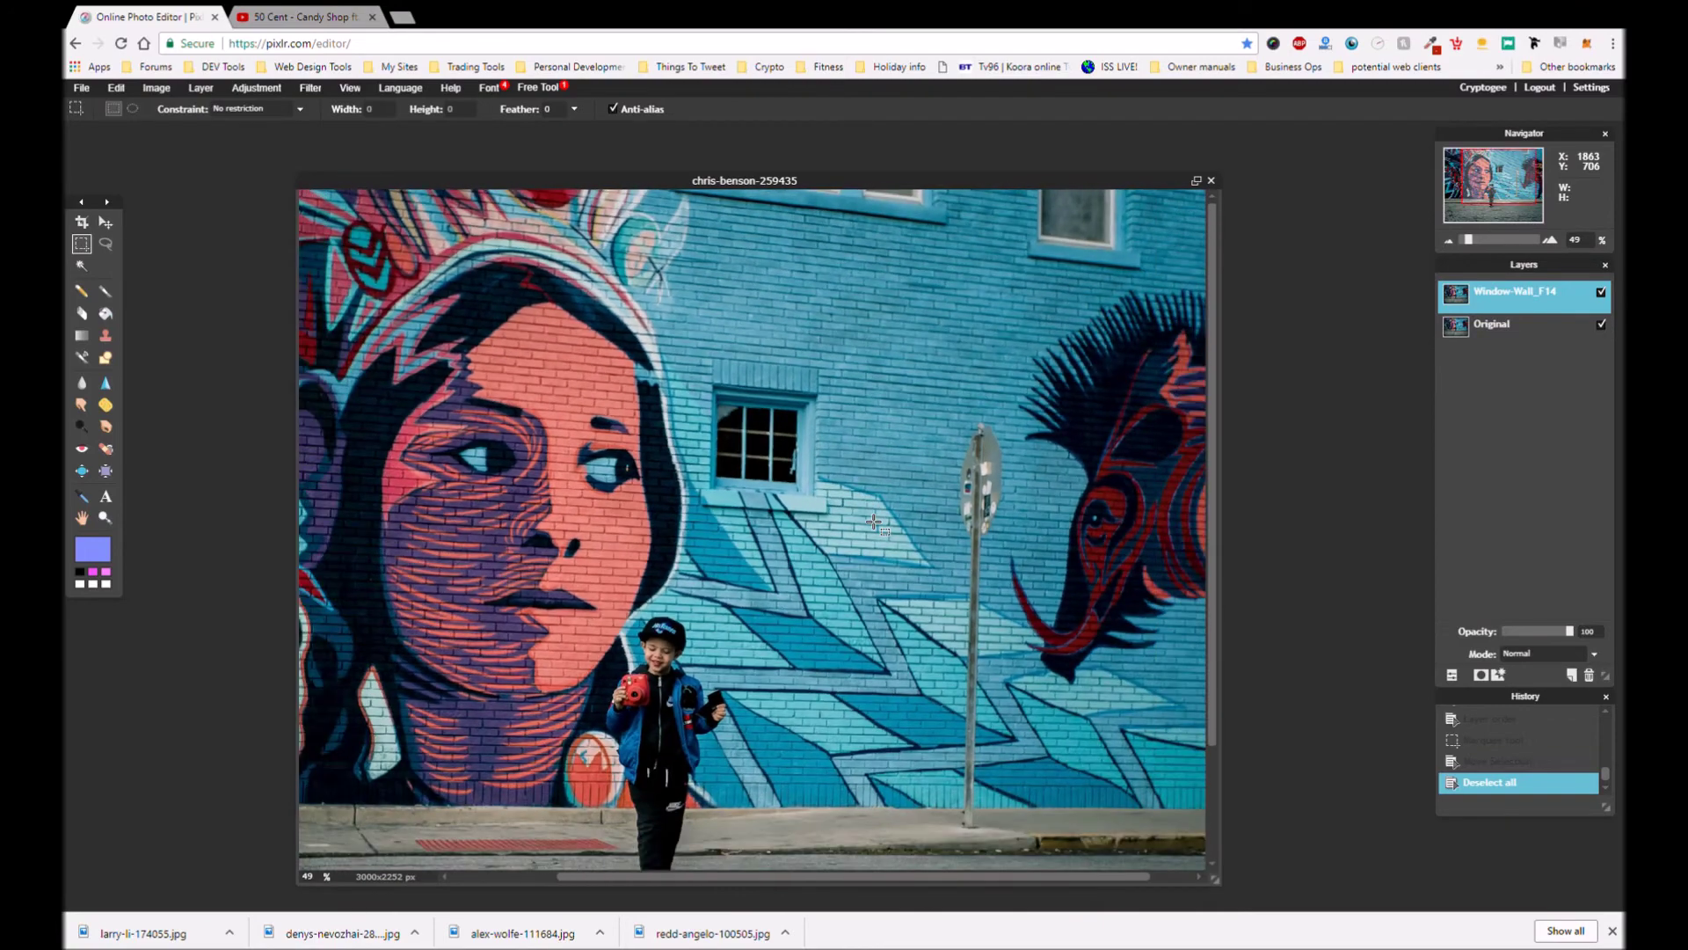
{"action": "scroll", "coordinate": [874, 524], "scroll_direction": "down", "scroll_amount": 2}
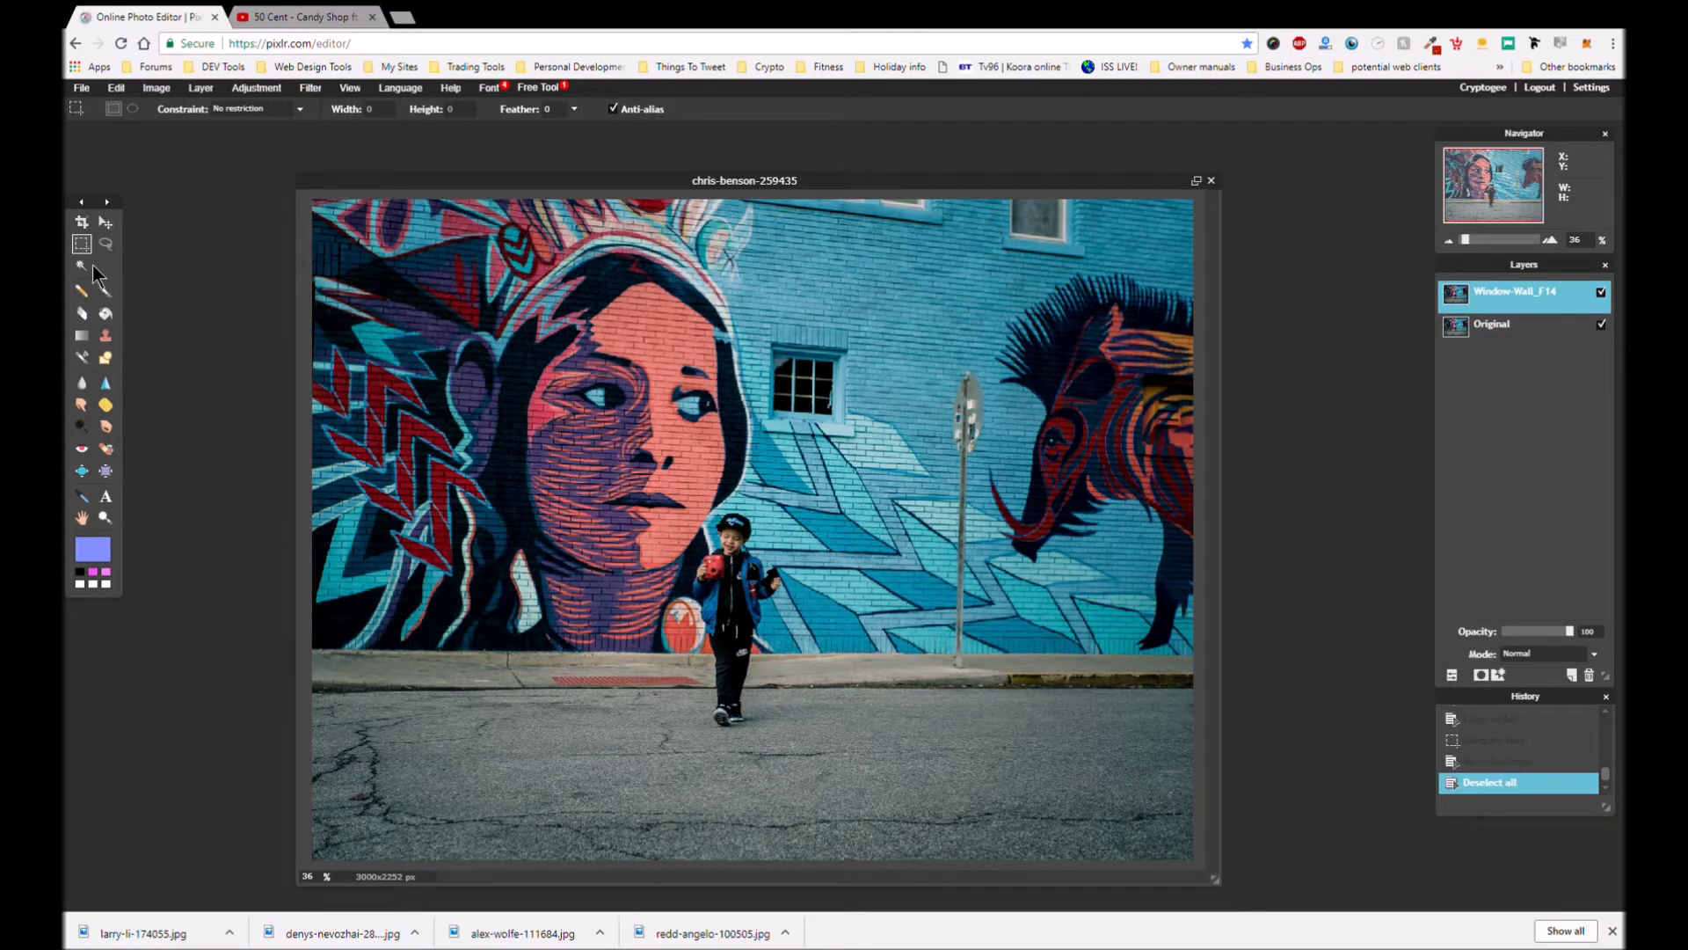
{"action": "left_click", "coordinate": [106, 244]}
{"action": "scroll", "coordinate": [994, 489], "scroll_direction": "up", "scroll_amount": 2}
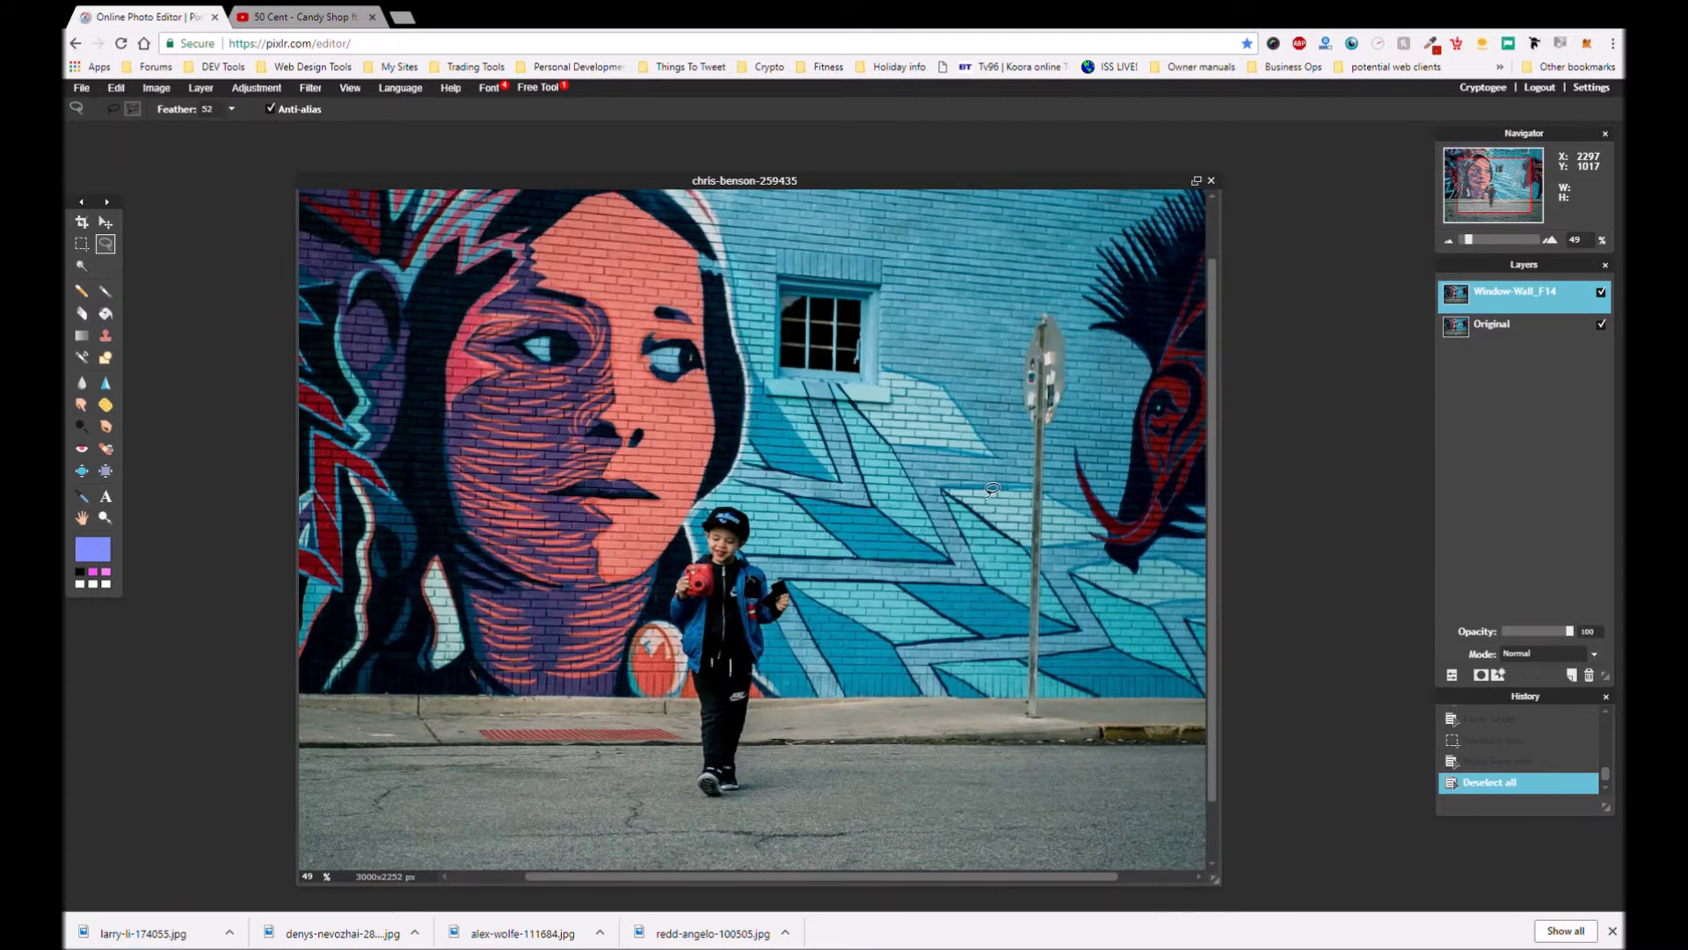
{"action": "scroll", "coordinate": [1022, 534], "scroll_direction": "down", "scroll_amount": 2}
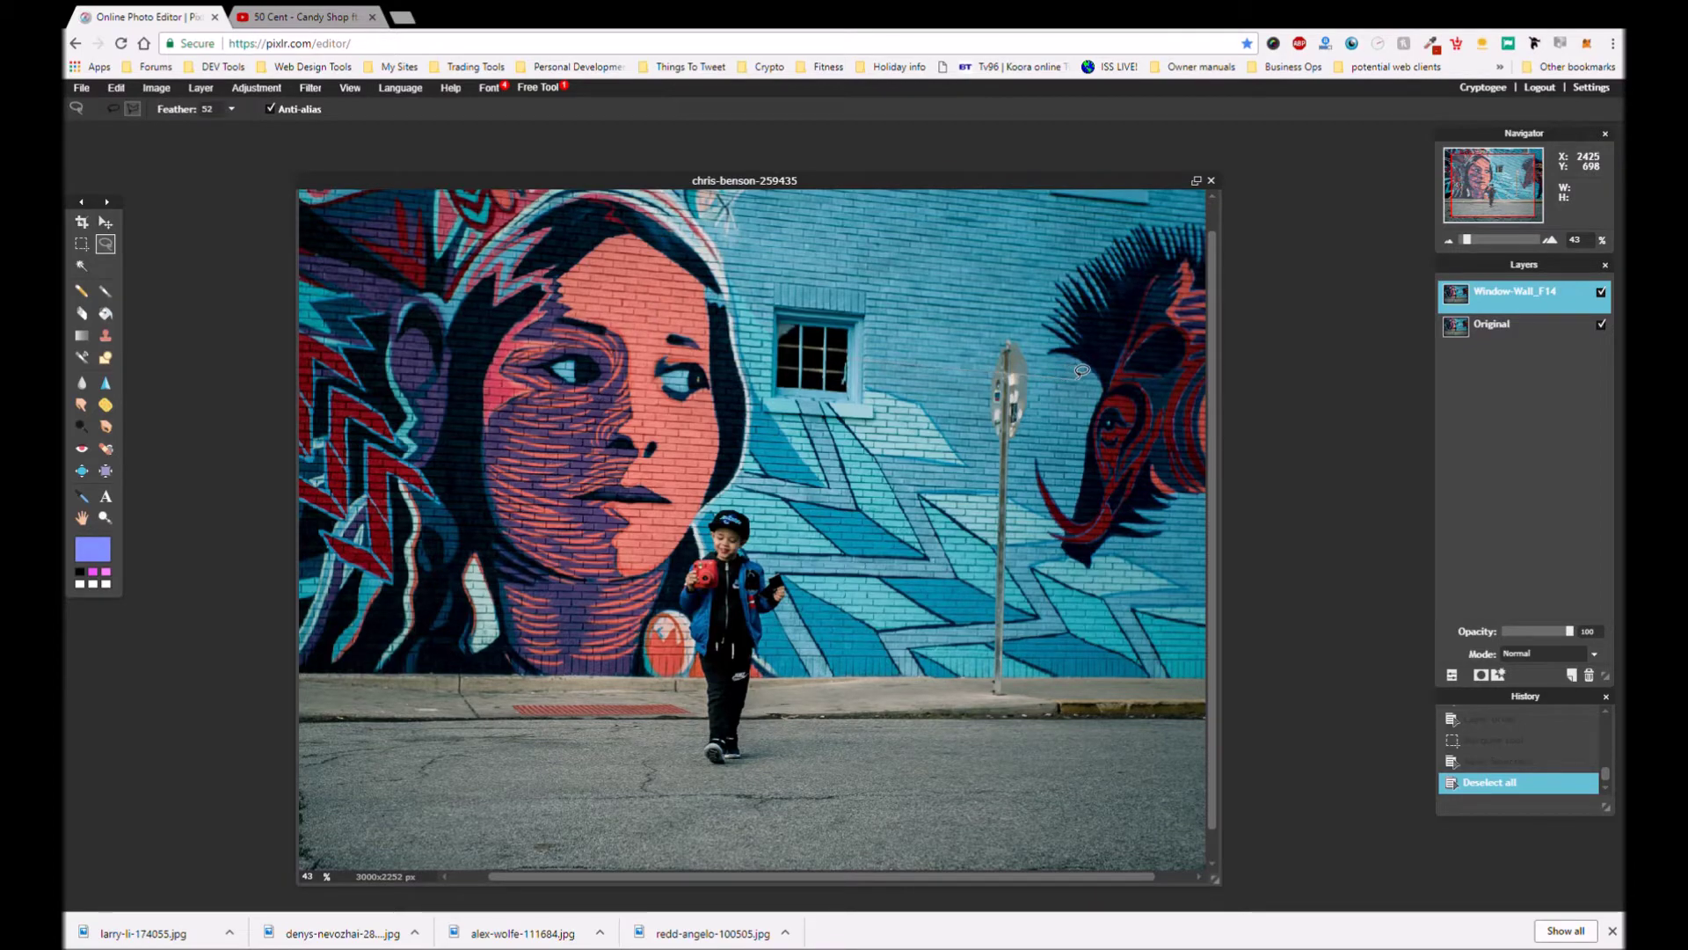
{"action": "scroll", "coordinate": [1081, 370], "scroll_direction": "down", "scroll_amount": 2}
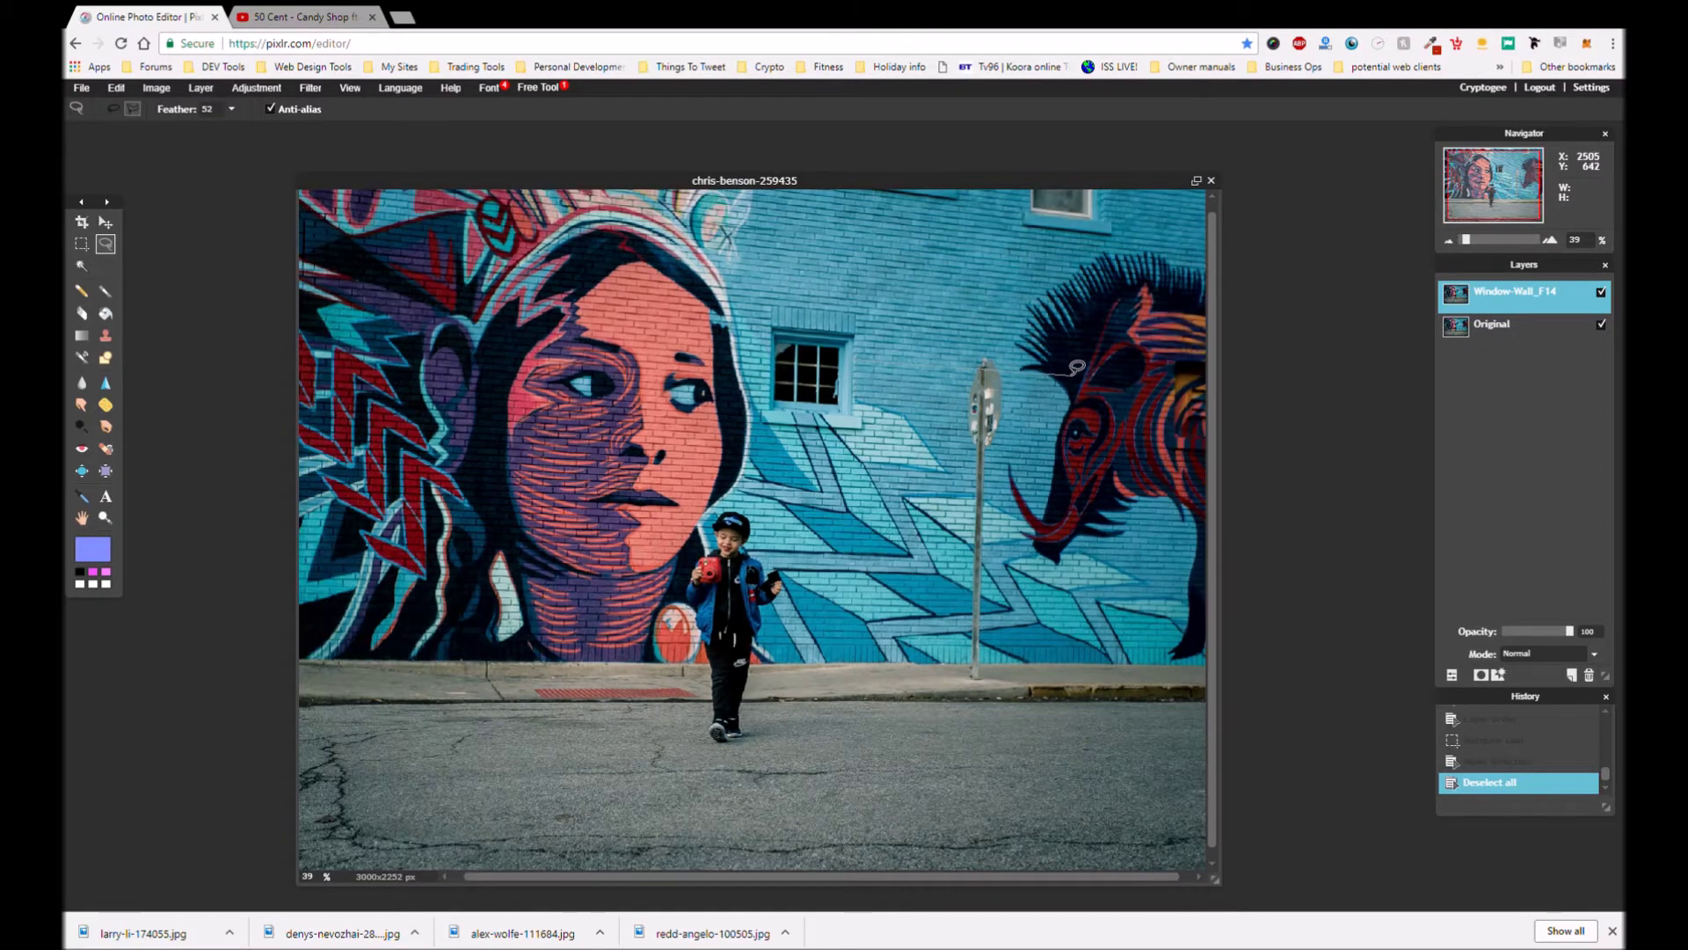
{"action": "scroll", "coordinate": [1072, 370], "scroll_direction": "down", "scroll_amount": 1}
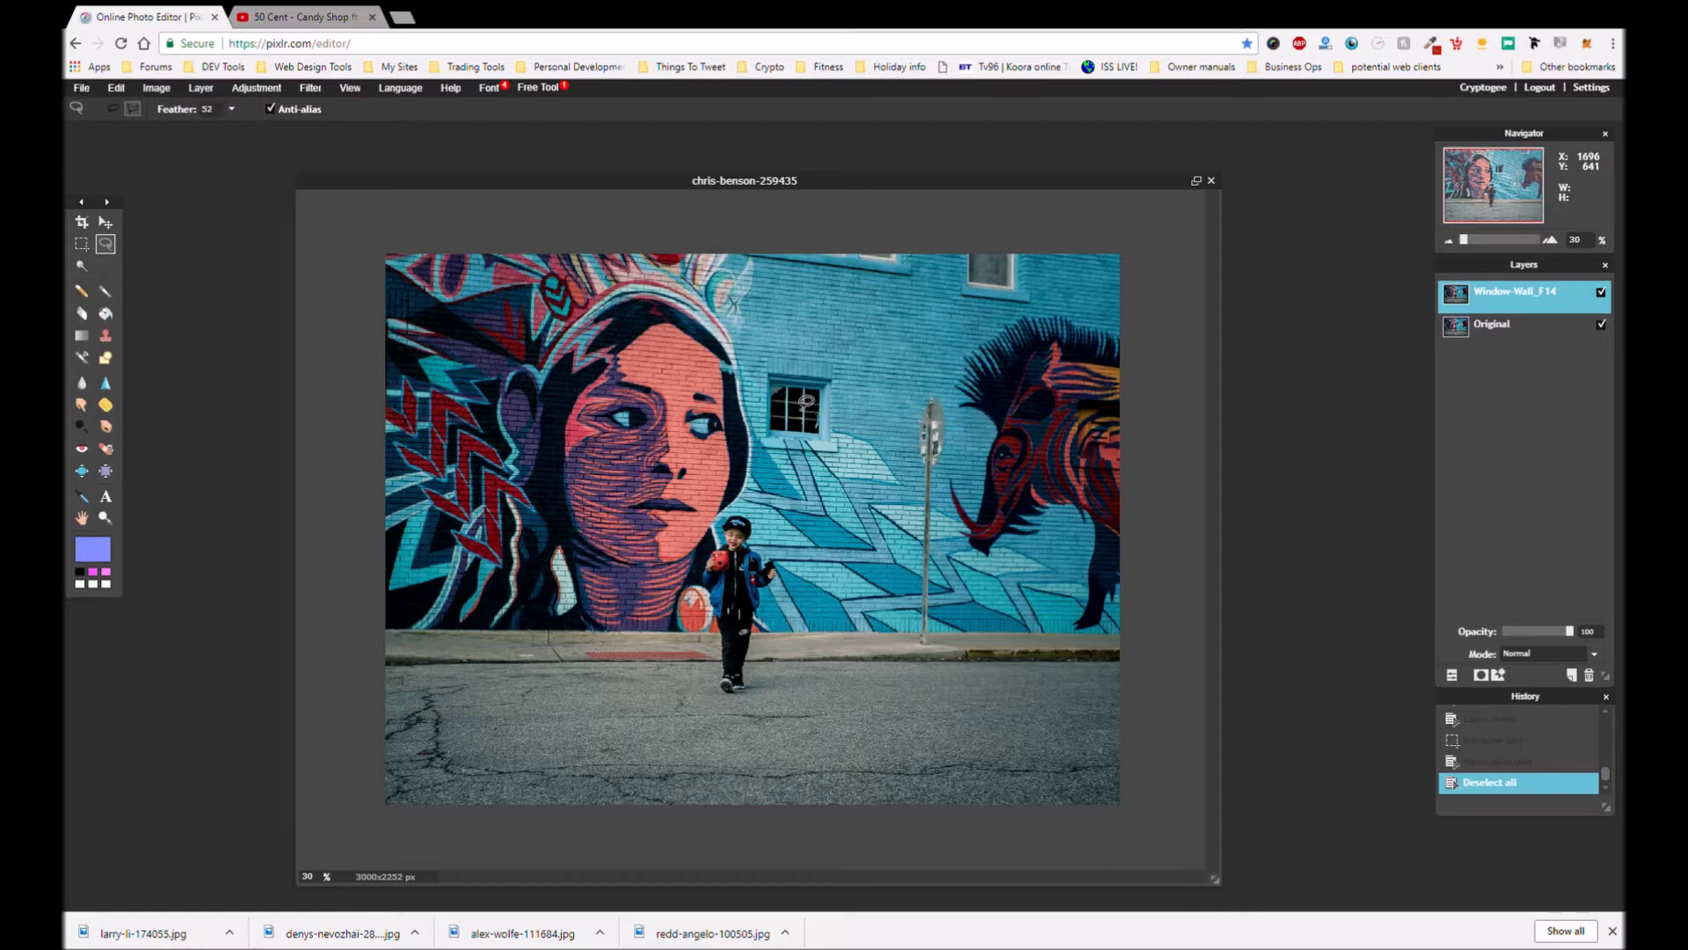
{"action": "left_click", "coordinate": [939, 403]}
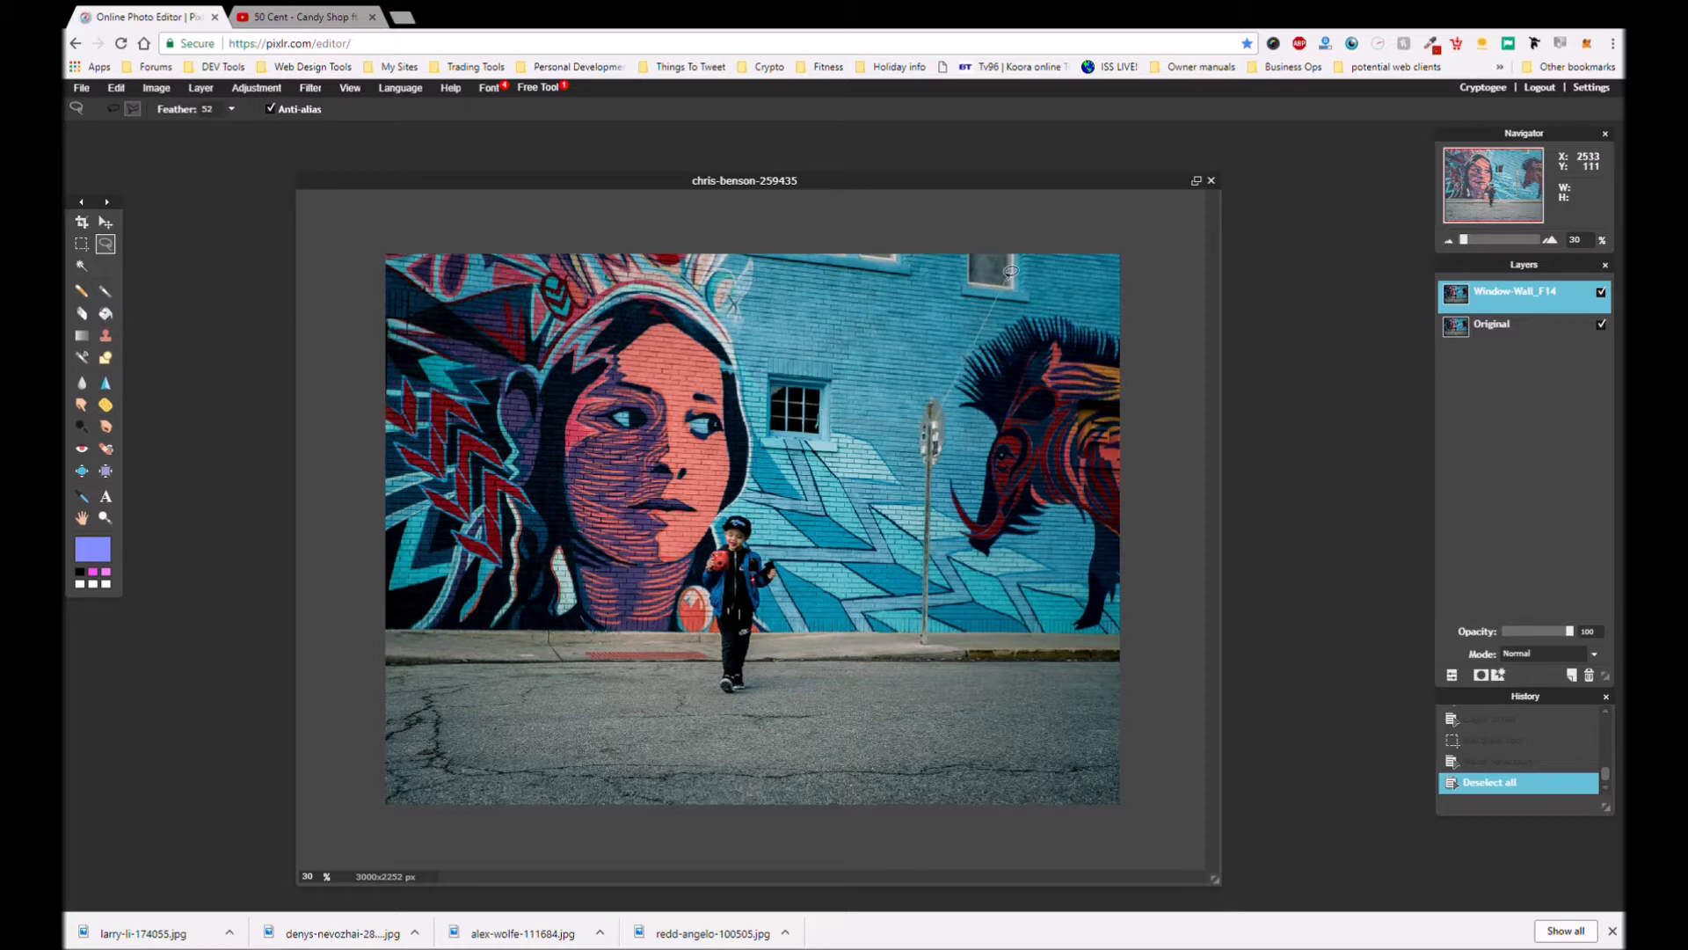